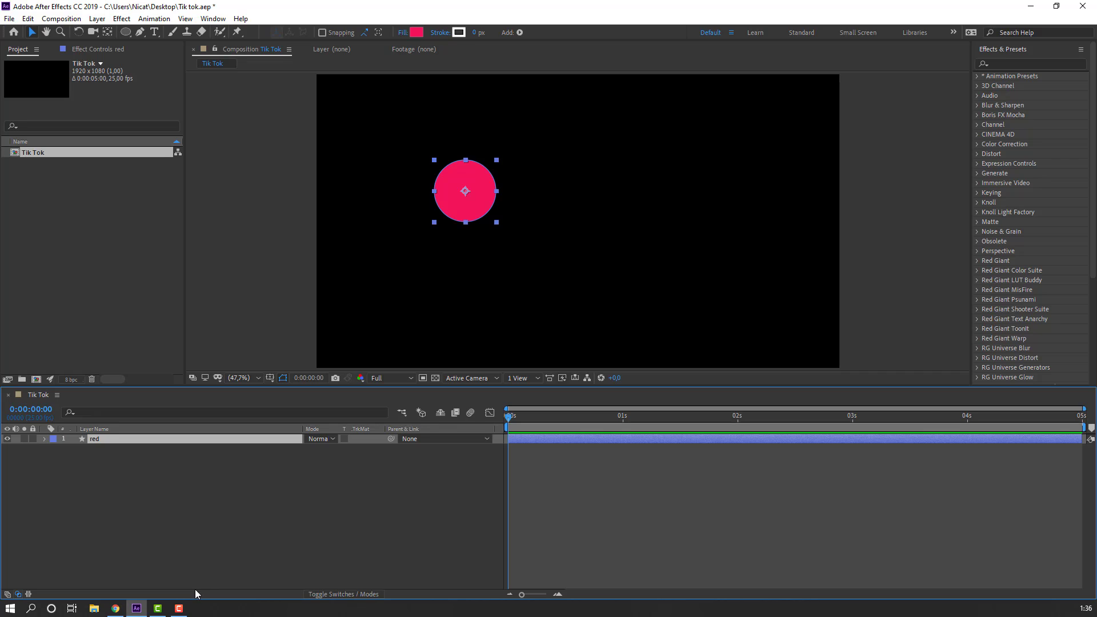
Step: Duplicate the red circle layer and shift the copy horizontally to the right of the original, leaving a small gap between the circles
click(27, 19)
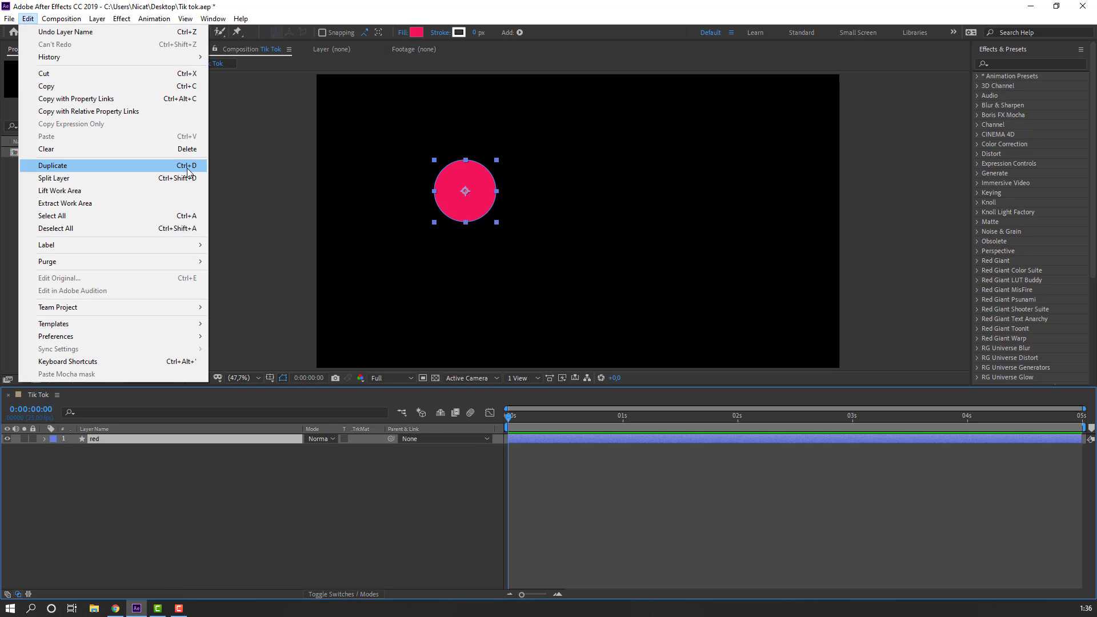
click(53, 165)
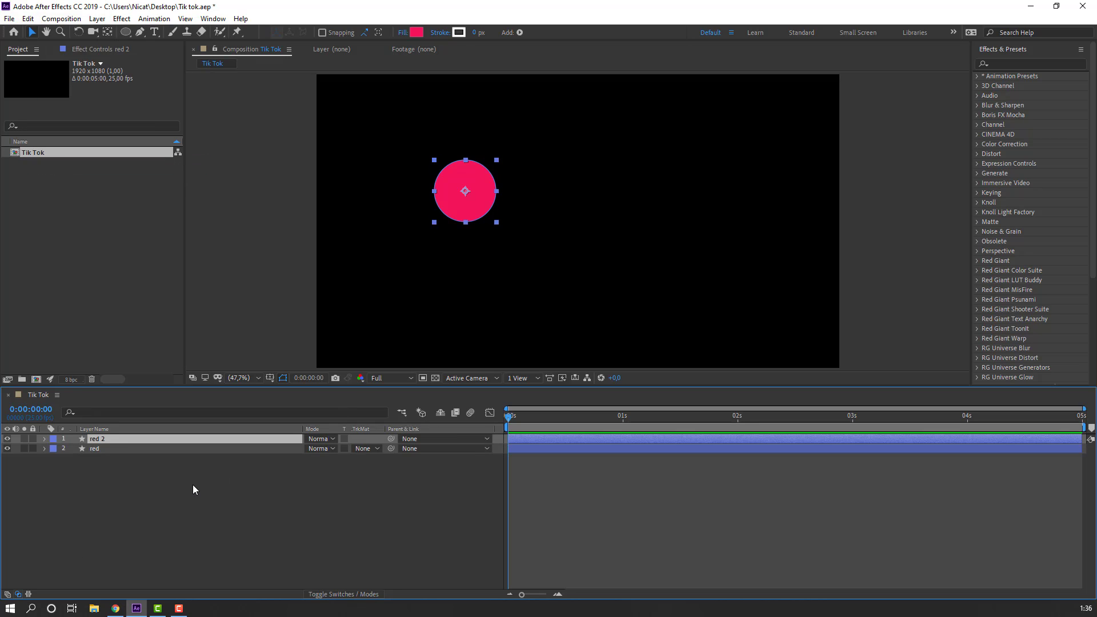
key(shift+Right)
key(shift+Right)
key(shift+Right)
key(shift+Right)
key(shift+Right)
key(shift+Right)
key(shift+Right)
key(shift+Right)
key(shift+Right)
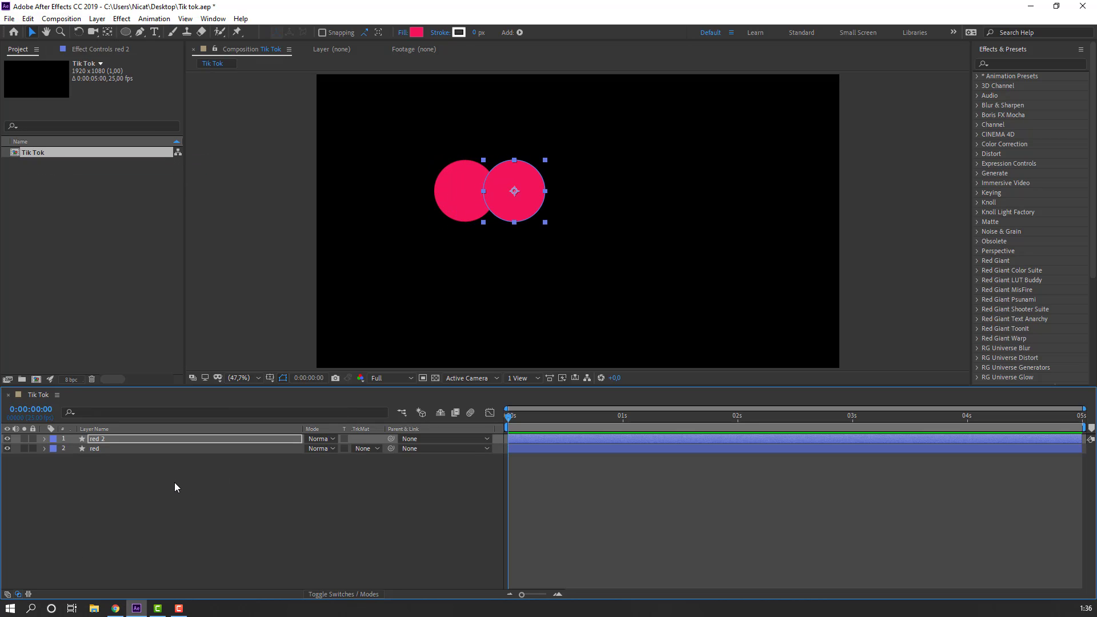
key(shift+Right)
key(shift+Right)
key(shift+Right)
key(shift+Right)
key(shift+Right)
key(shift+Right)
key(shift+Right)
key(shift+Right)
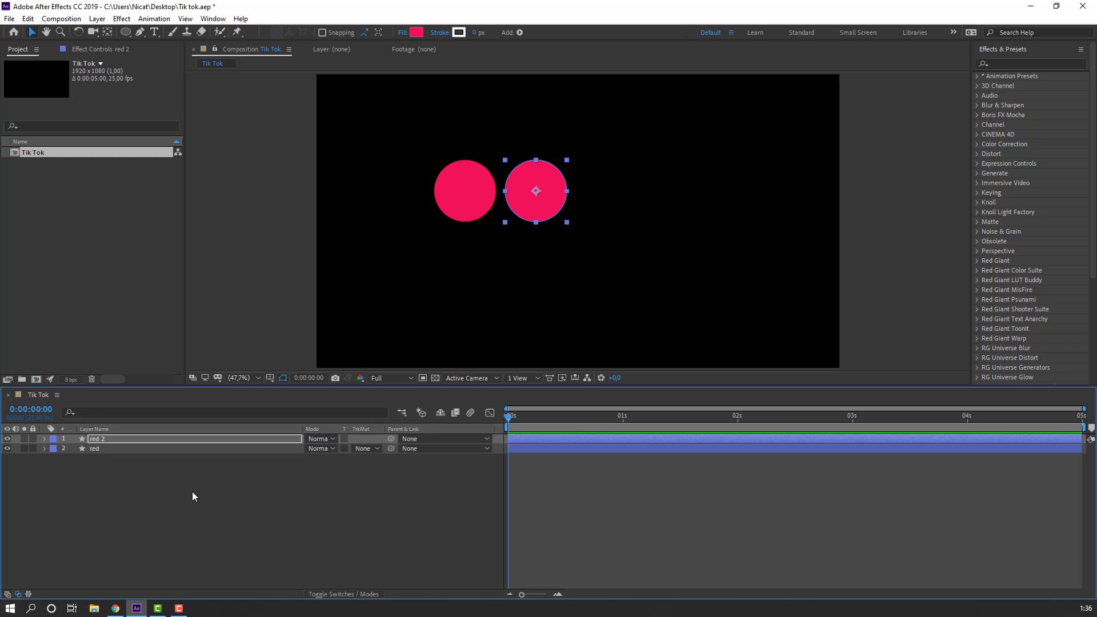
Step: Change the duplicated circle's fill colour to cyan, 38FFEC
click(417, 33)
drag(245, 411, 246, 430)
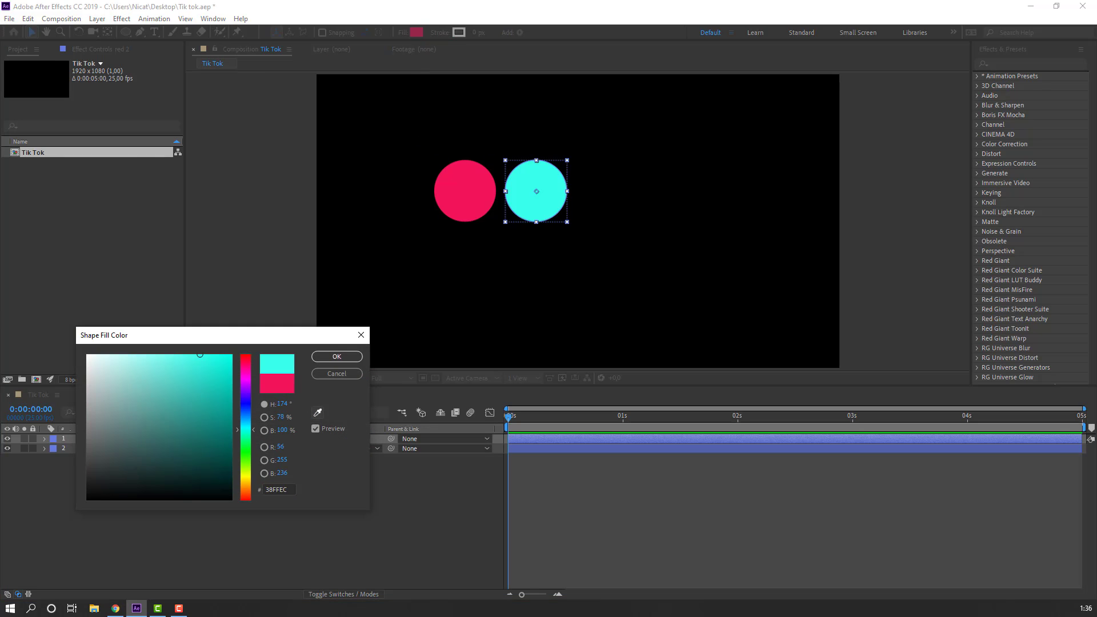
click(336, 357)
click(96, 540)
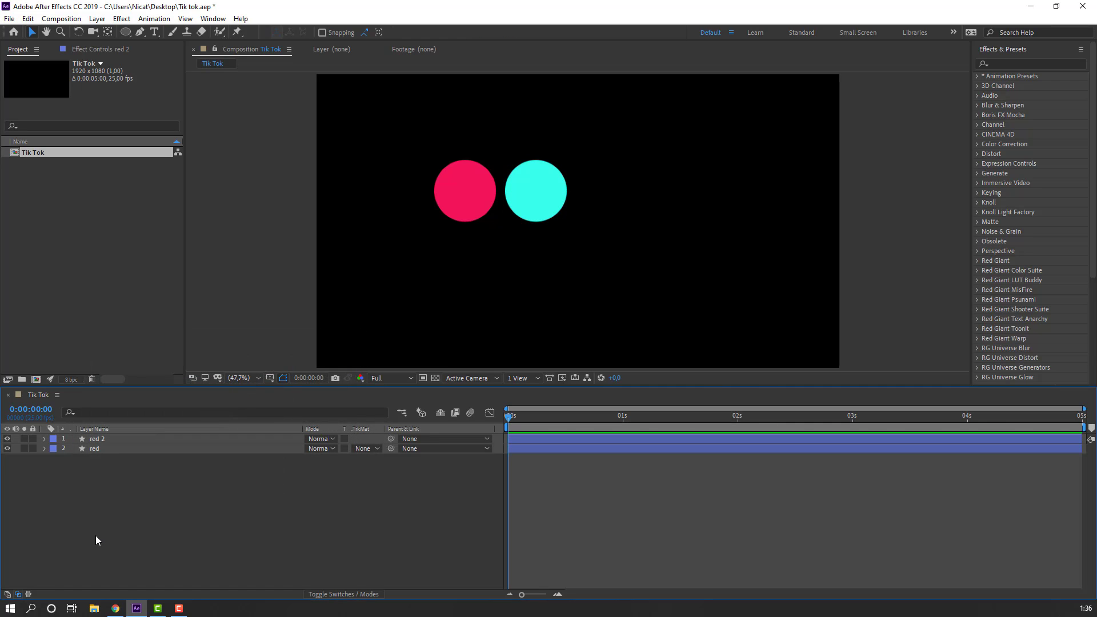
Step: Move both circles together to the middle of the composition
drag(110, 508, 111, 428)
drag(472, 201, 551, 225)
click(328, 462)
scroll(577, 290, up, 3)
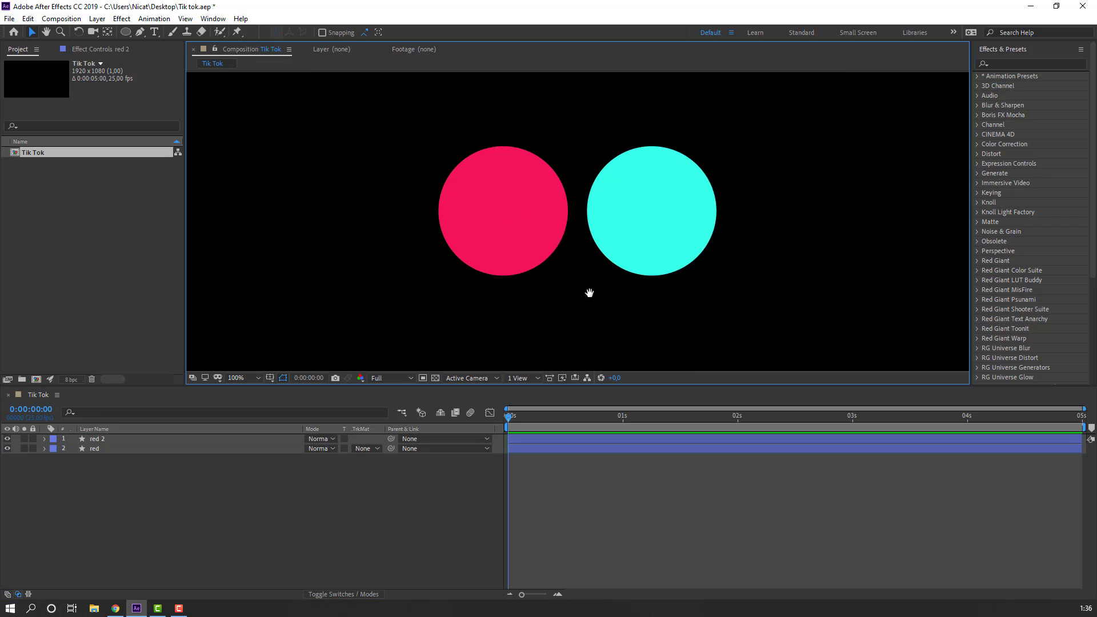
Step: Nudge the red circle 10 px to the right, closer to the cyan circle
click(464, 238)
key(shift+Right)
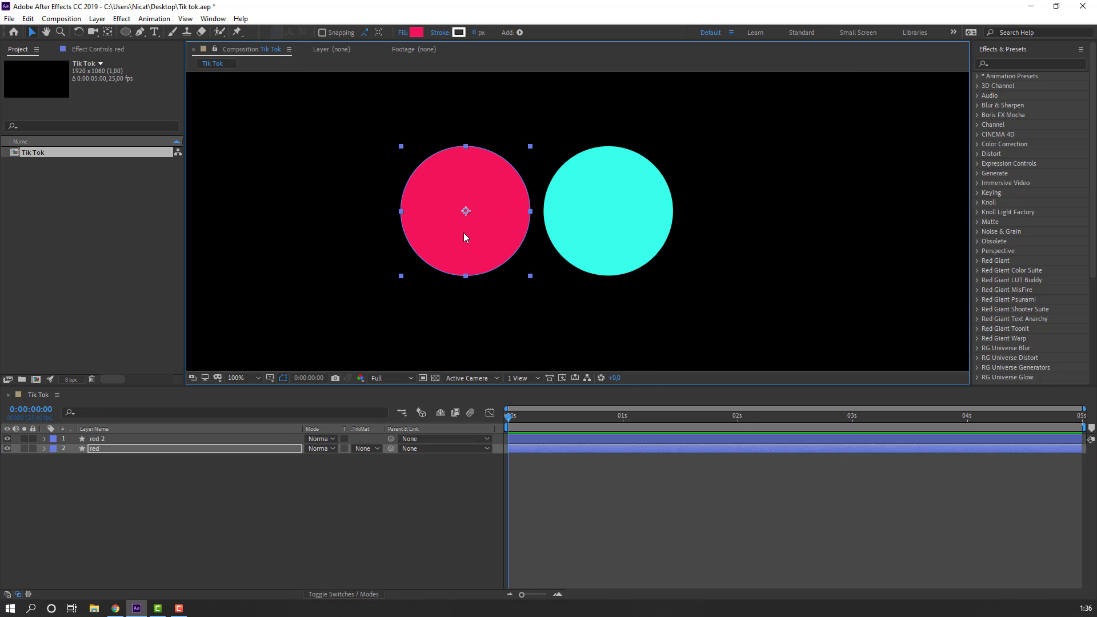
click(288, 524)
Step: Rename the cyan circle's layer to blue
click(640, 230)
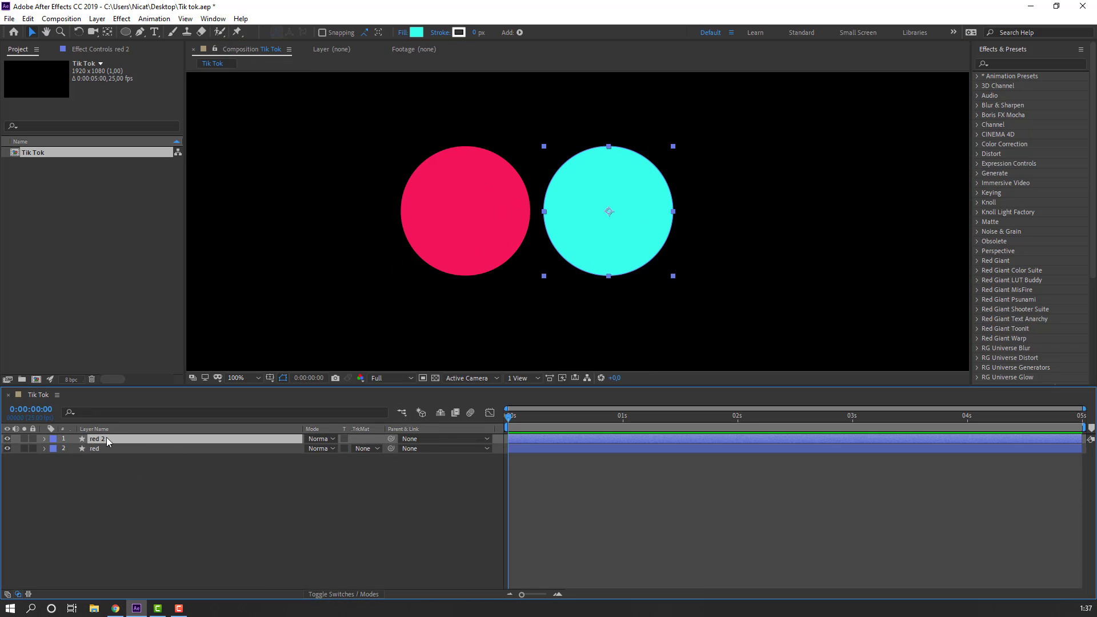
key(Return)
text(blue)
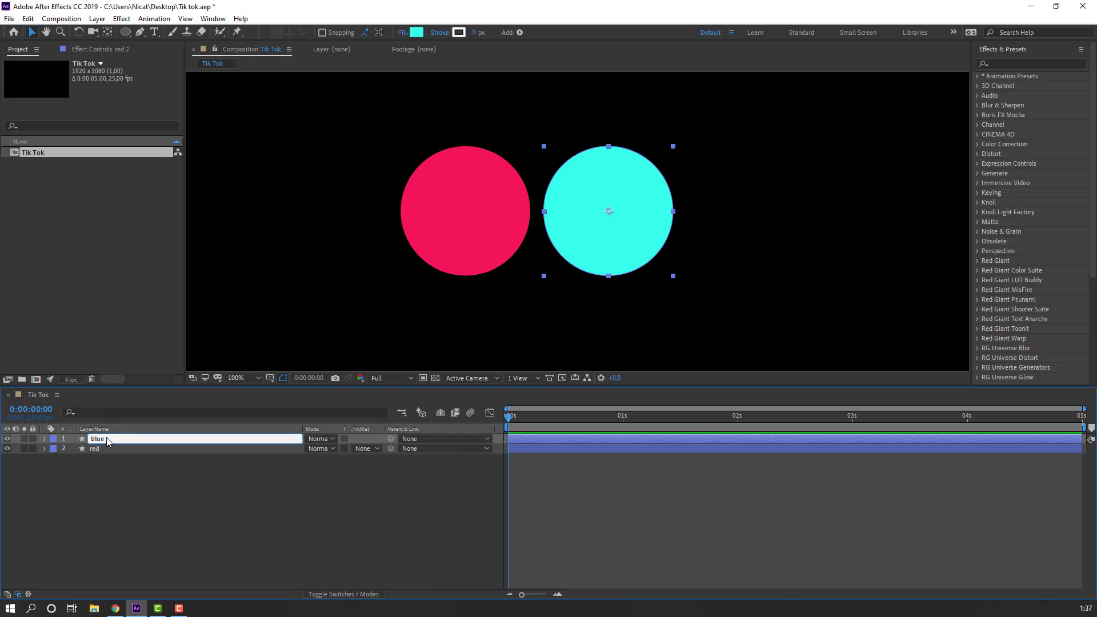
key(Return)
Step: Reveal Position on the blue and red layers and add a Position keyframe to each at frame 0
drag(106, 503, 112, 439)
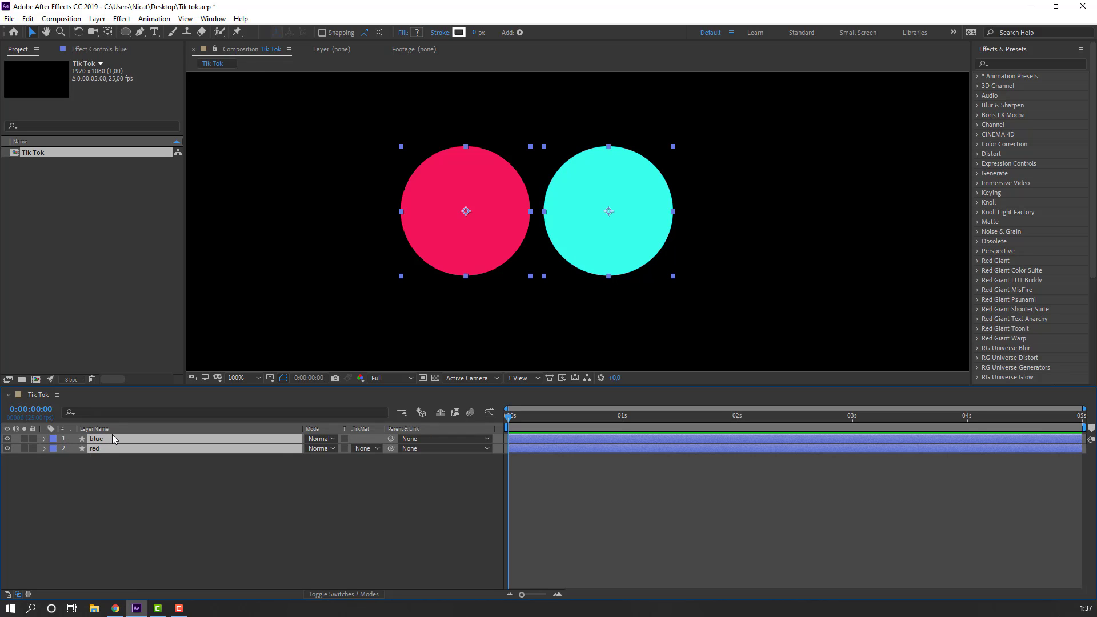
key(p)
click(75, 450)
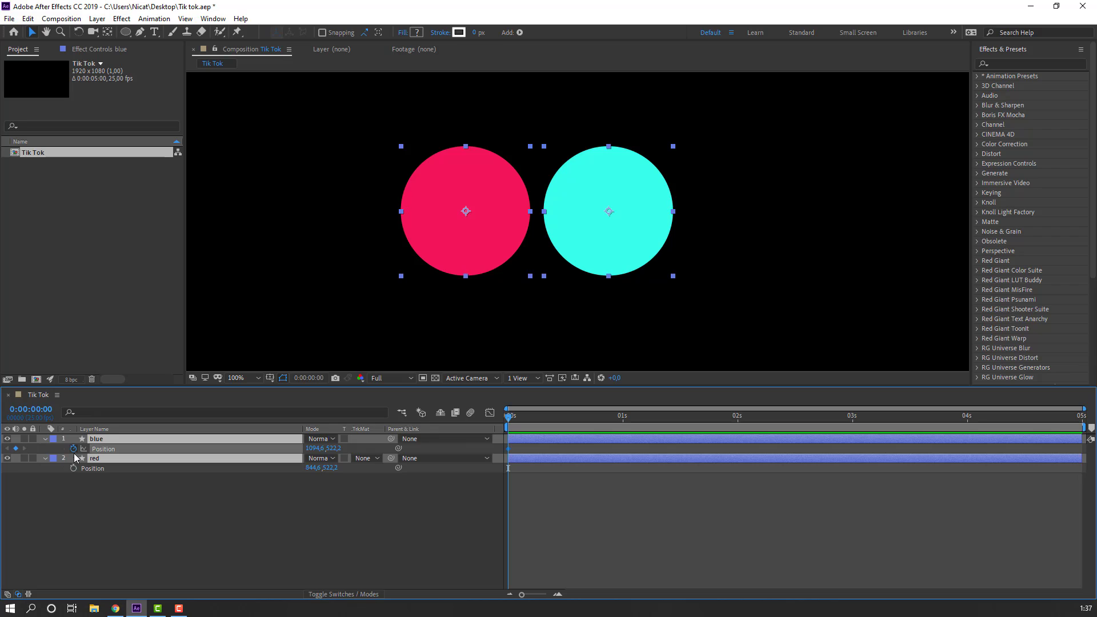
click(75, 469)
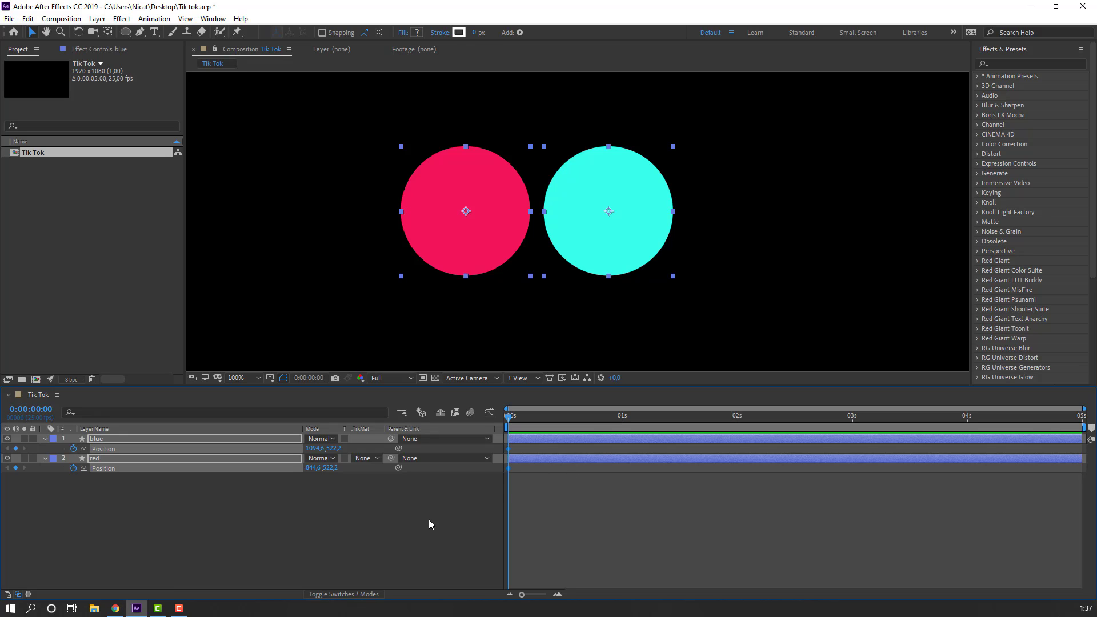
click(404, 525)
Step: At frame 10, set the red circle's X position to 1095,6, on the blue circle's starting spot
key(shift+Page_Down)
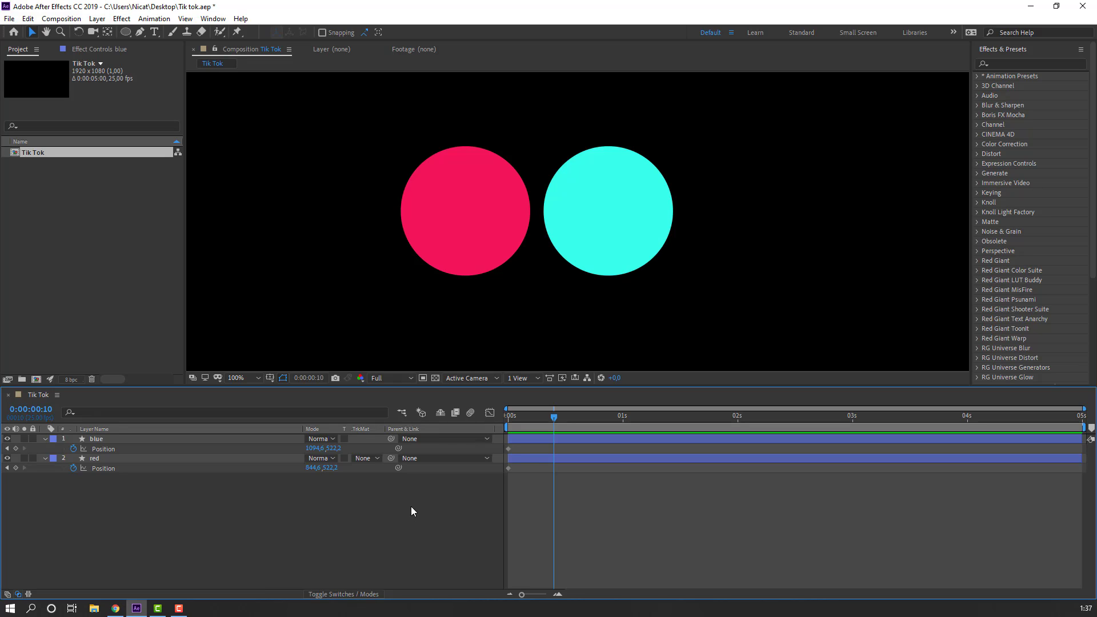
click(116, 458)
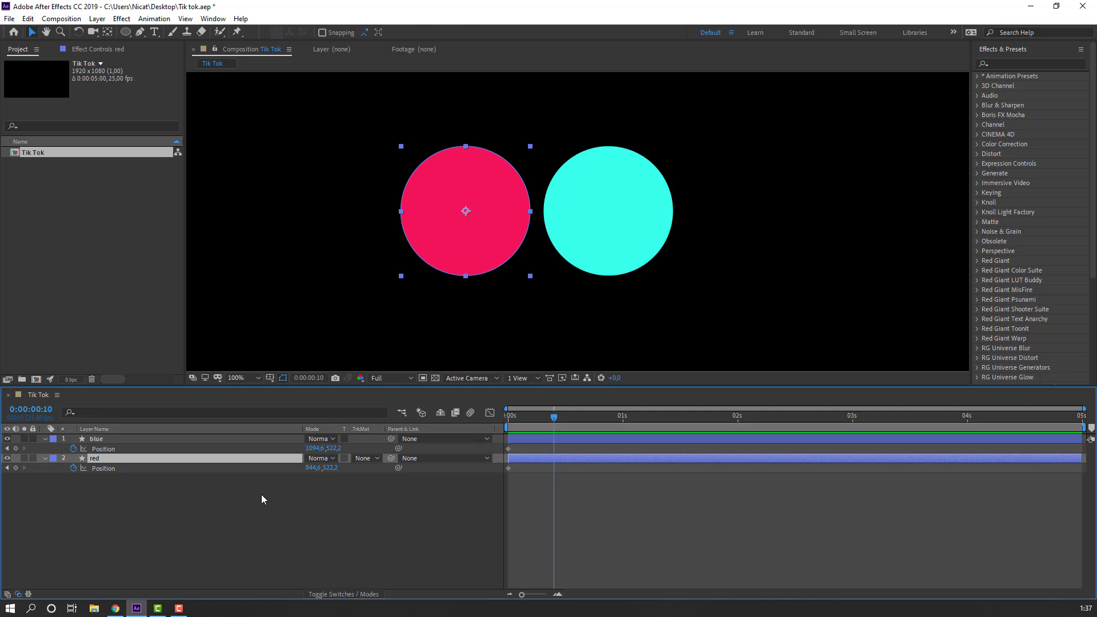
drag(311, 471, 466, 479)
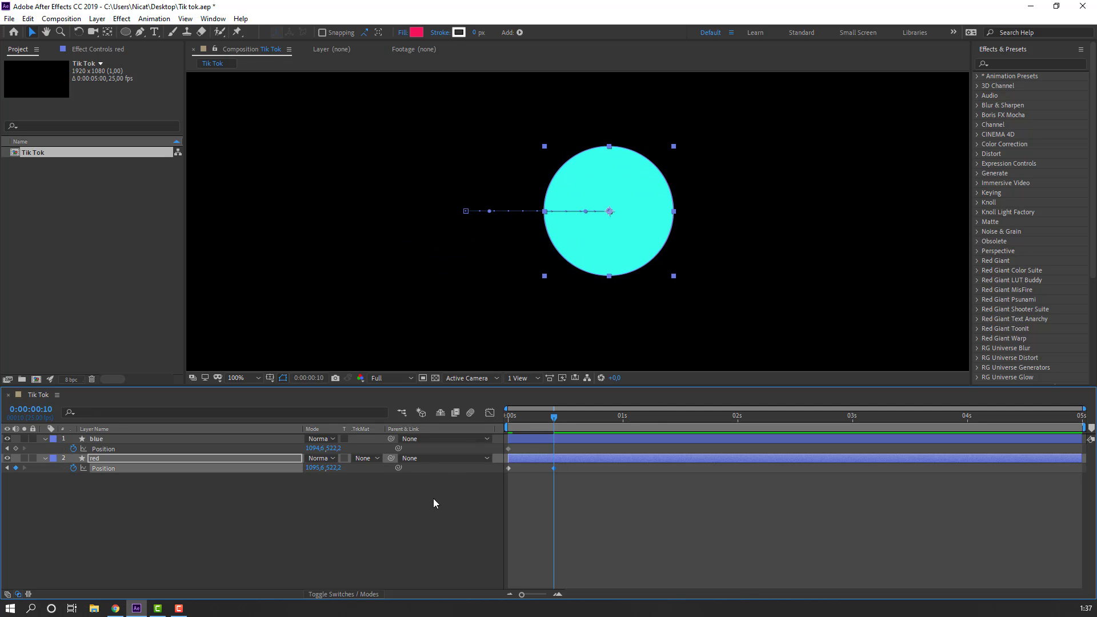
Step: At frame 10, set the blue circle's X position to 844,6 to match the red circle's starting position
click(104, 438)
drag(318, 452, 303, 502)
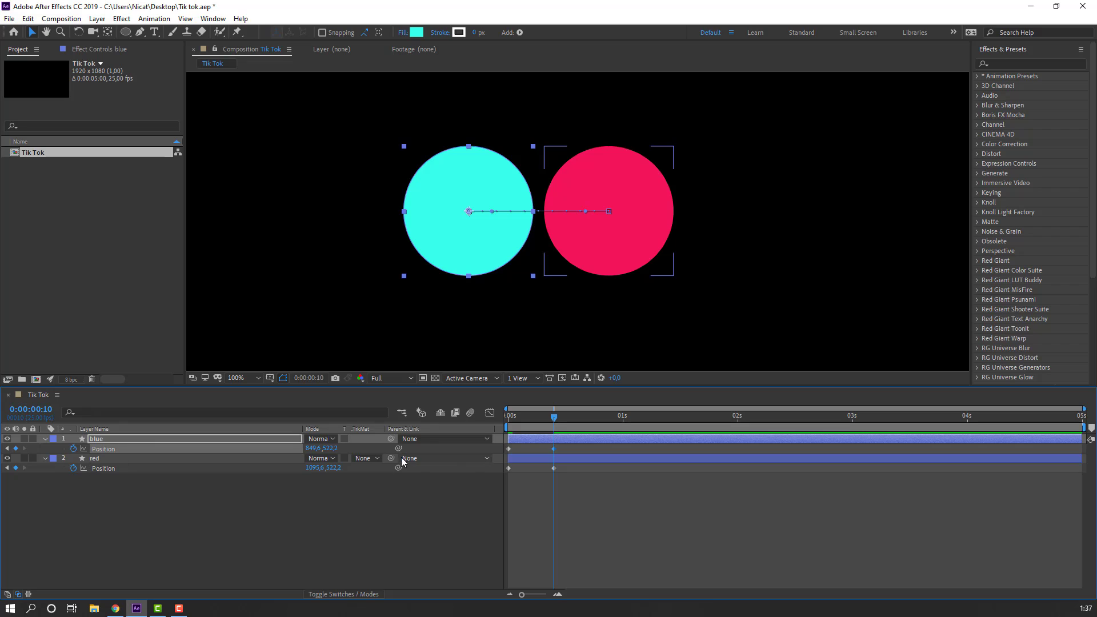
click(526, 458)
drag(519, 469, 492, 473)
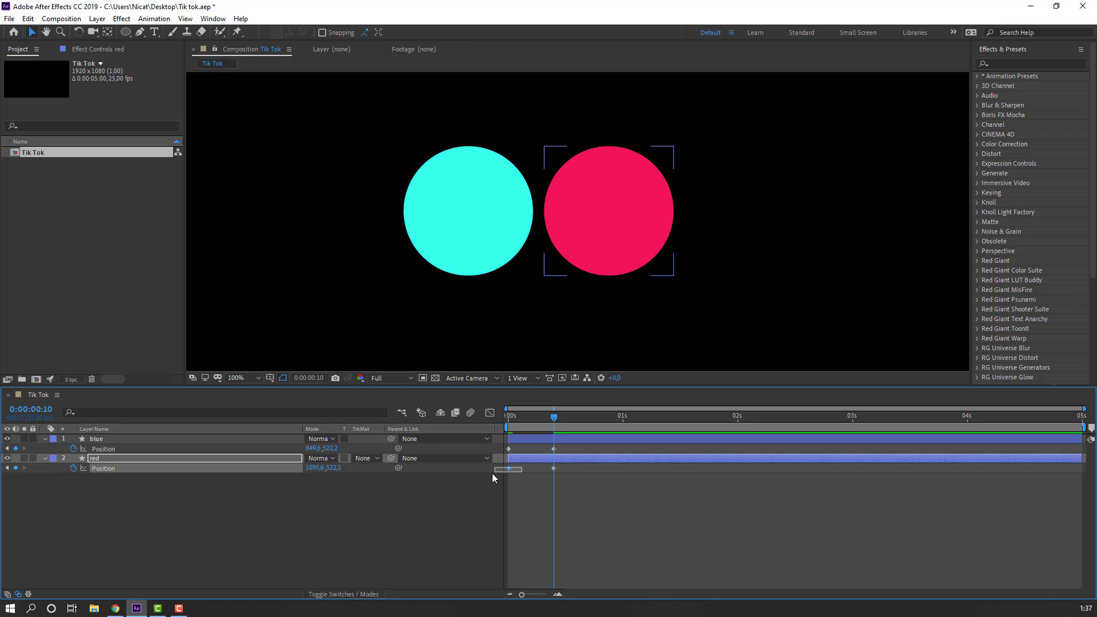
click(574, 437)
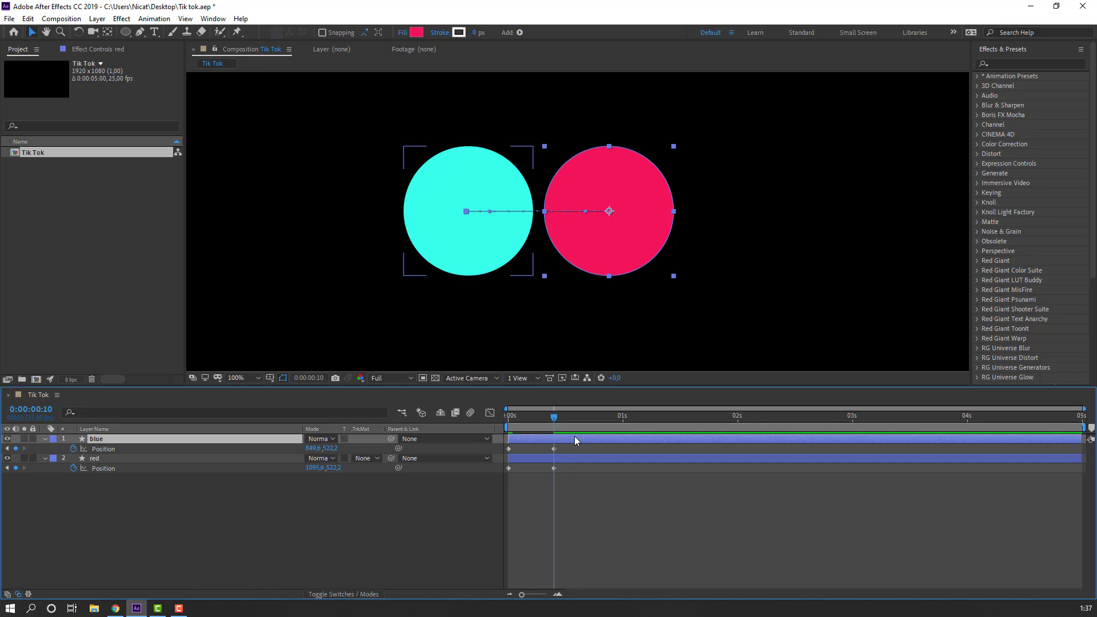
drag(568, 448, 554, 428)
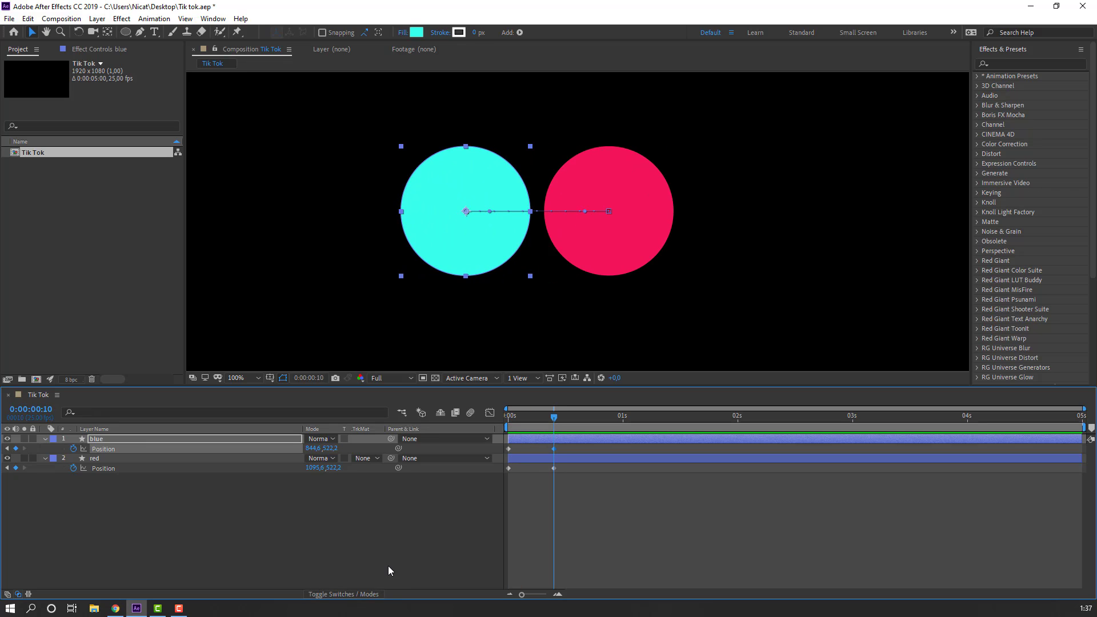
Step: Copy the red layer's first Position keyframe to frame 20 so the circle returns to its start
key(shift+Page_Down)
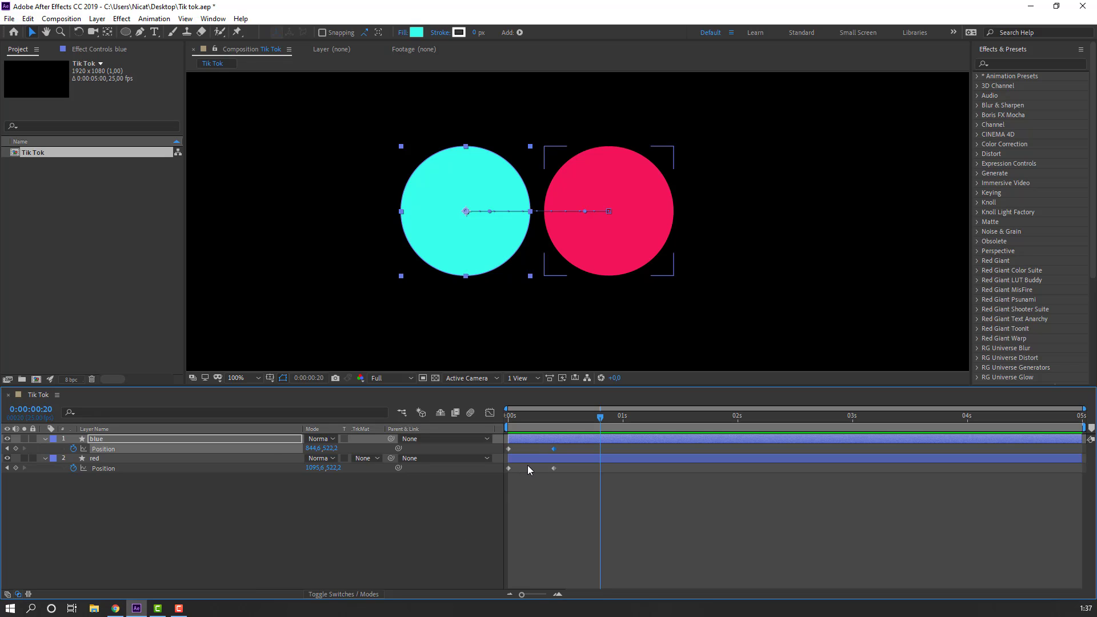
drag(527, 465, 496, 474)
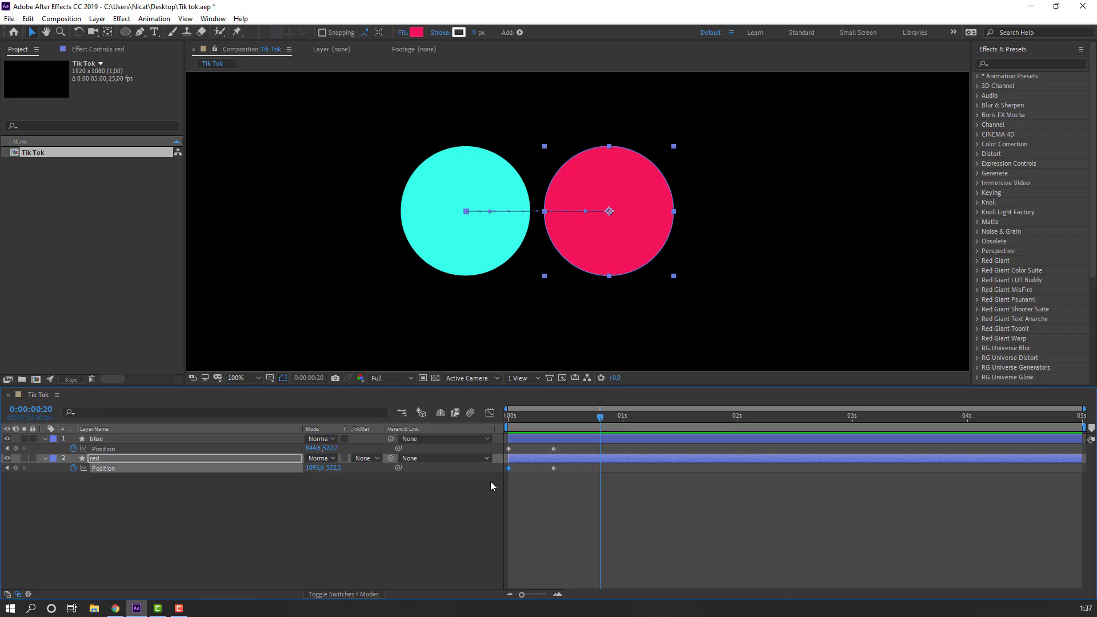
key(ctrl+v)
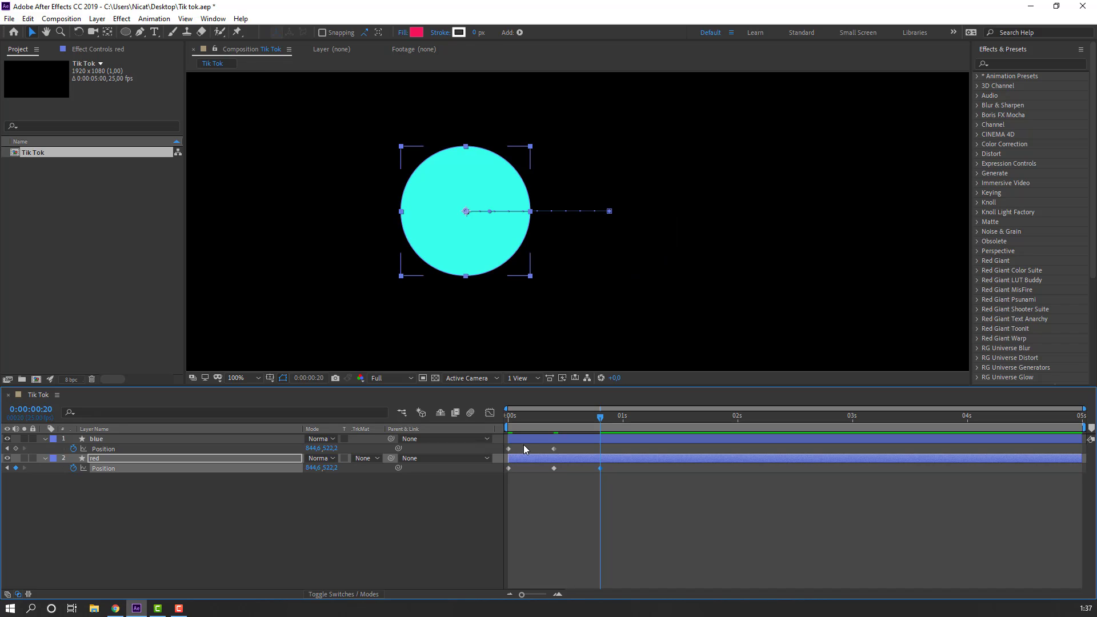
Step: Copy the blue layer's first Position keyframe to frame 20 so the circle returns to its start
drag(525, 445, 496, 459)
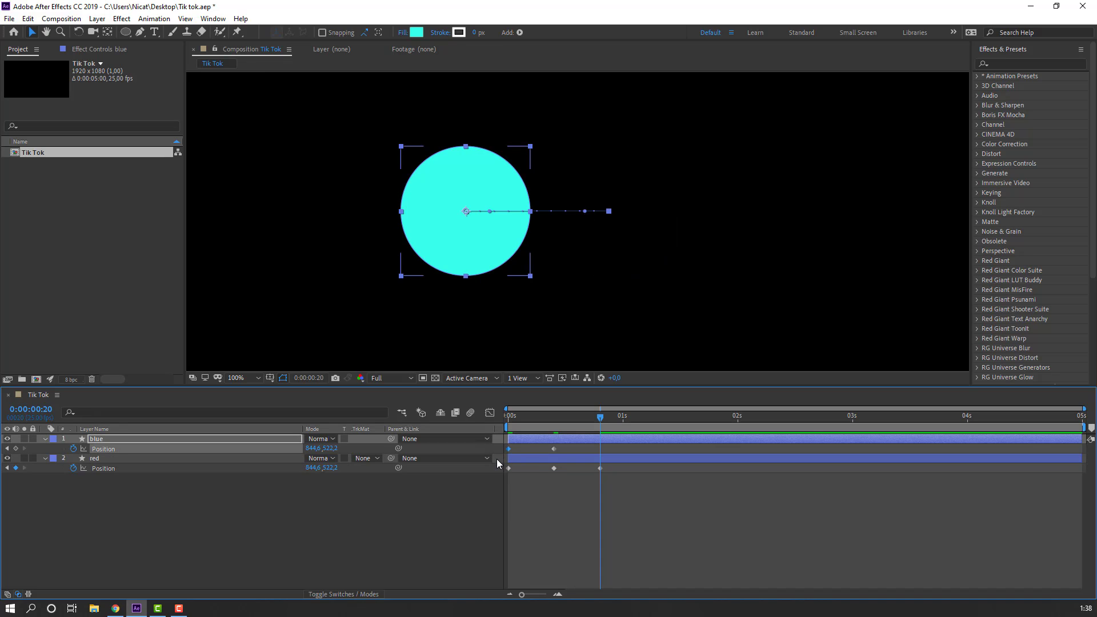
key(ctrl+c)
key(ctrl+v)
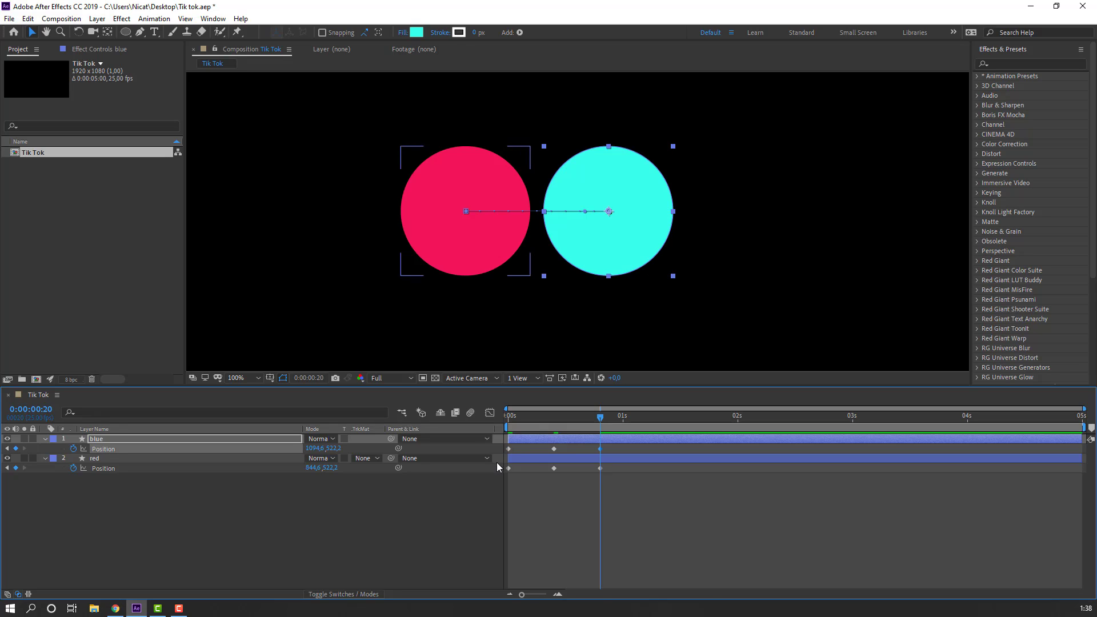
Step: End the work area at frame 20 and preview the circles swapping places
key(n)
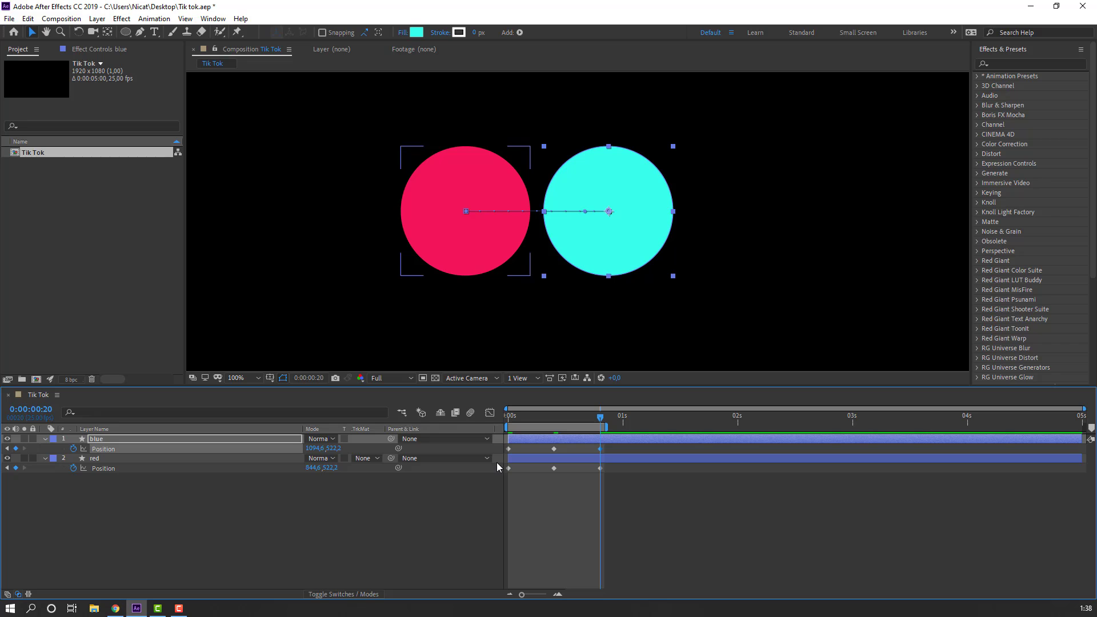
key(space)
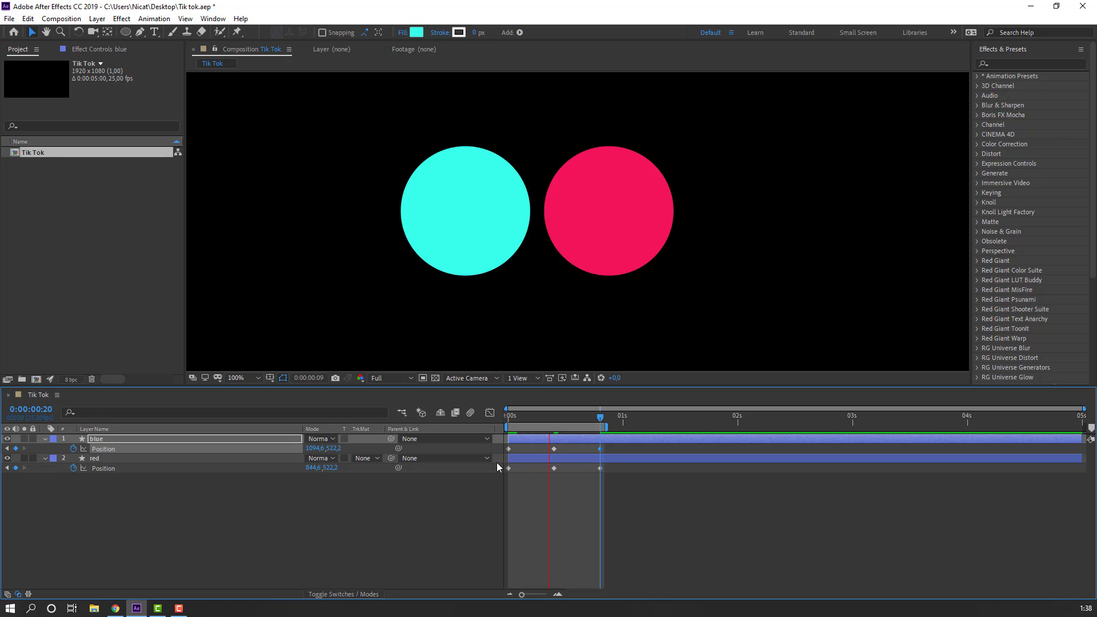
key(space)
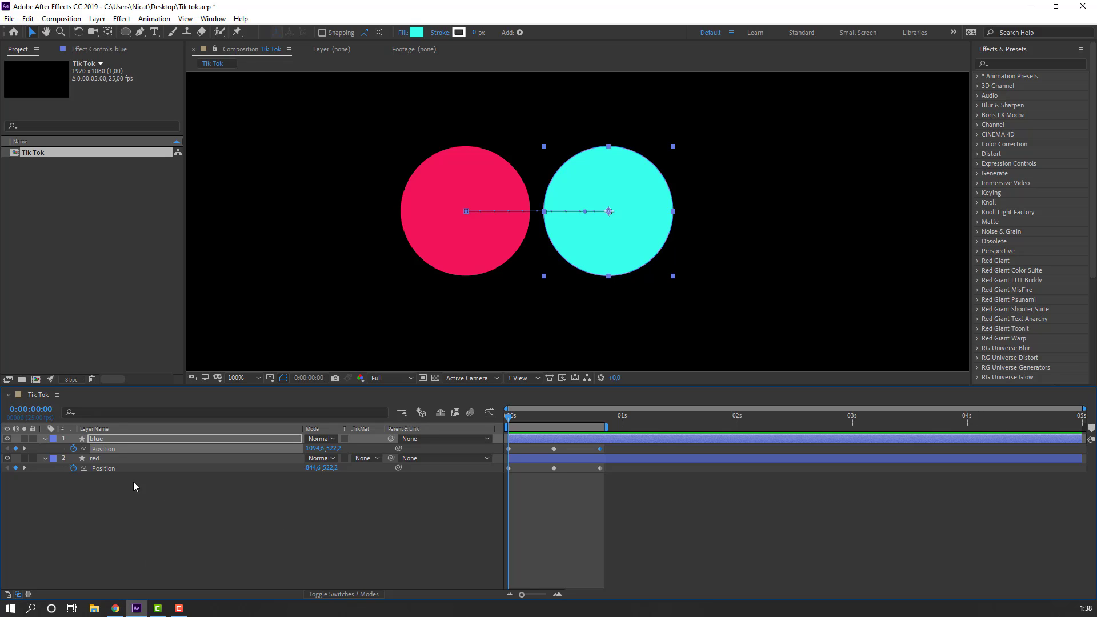
Step: Animate the red layer's Scale with a 100% keyframe at frame 0 and a 120% keyframe at frame 10
click(107, 460)
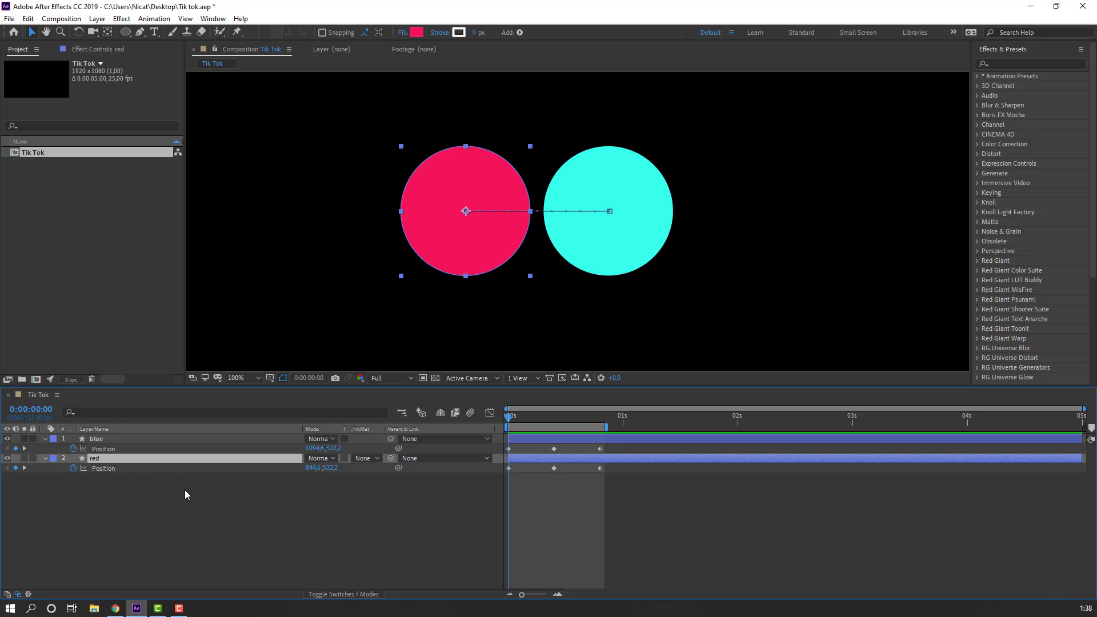
key(shift+s)
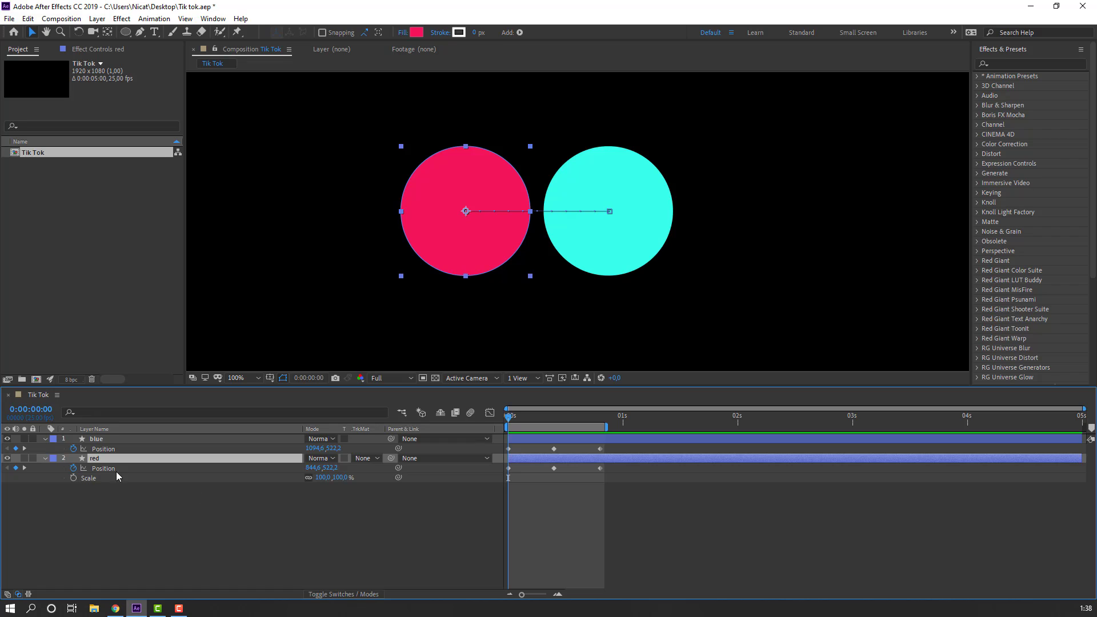
click(72, 479)
click(539, 420)
drag(539, 420, 554, 420)
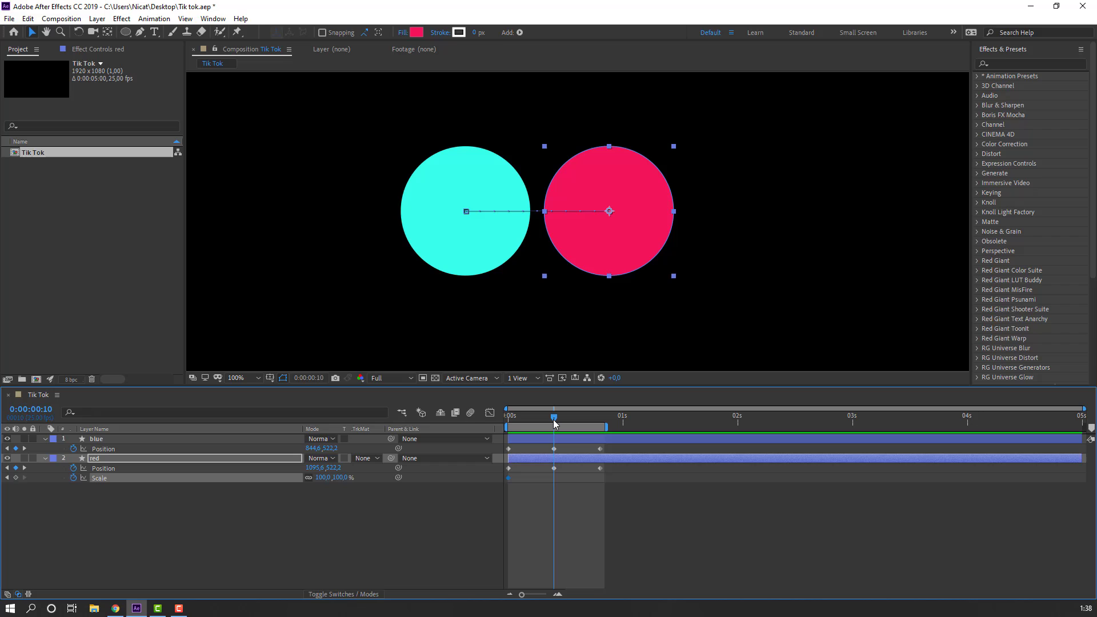
click(323, 478)
text(120)
key(Return)
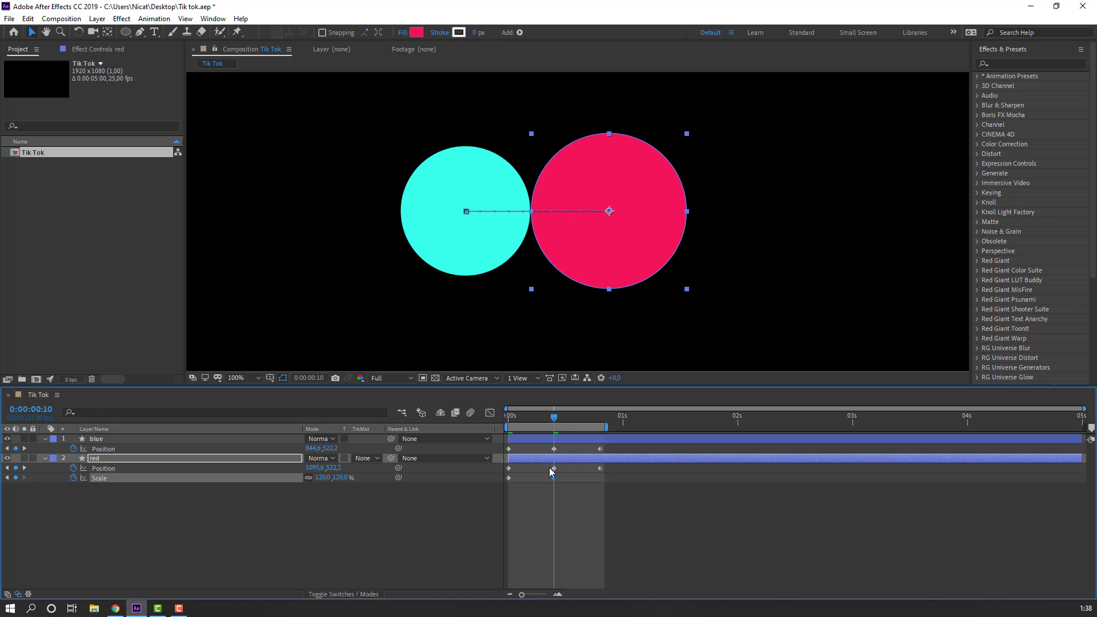
Step: Copy the red layer's first Scale keyframe, 100%, to frame 20 and preview the animation
drag(530, 422, 600, 423)
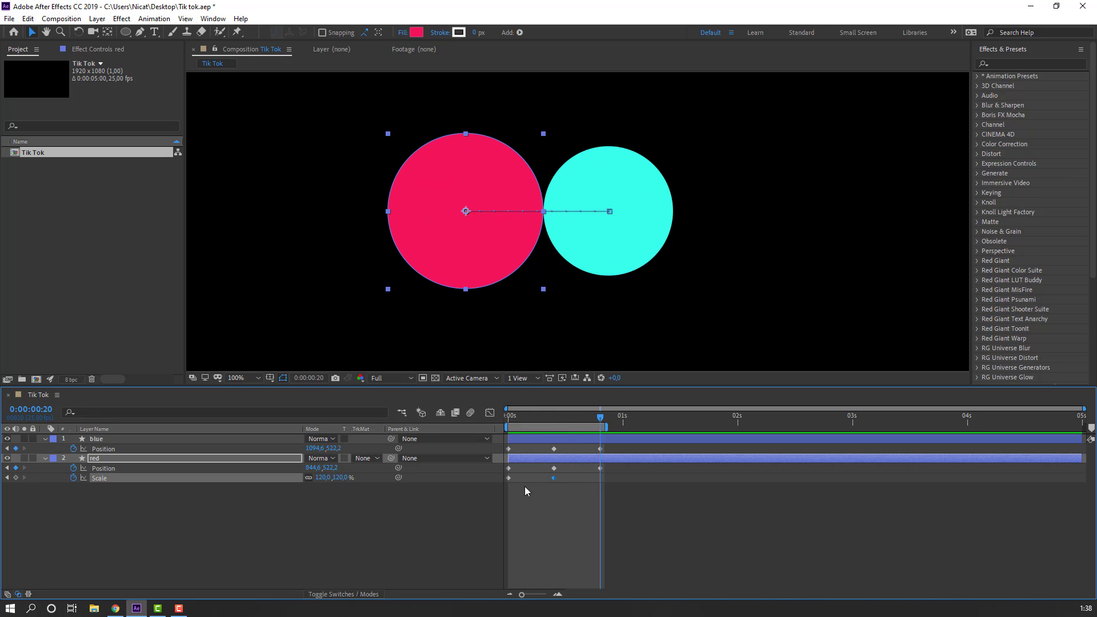
drag(523, 478, 492, 492)
click(669, 521)
key(space)
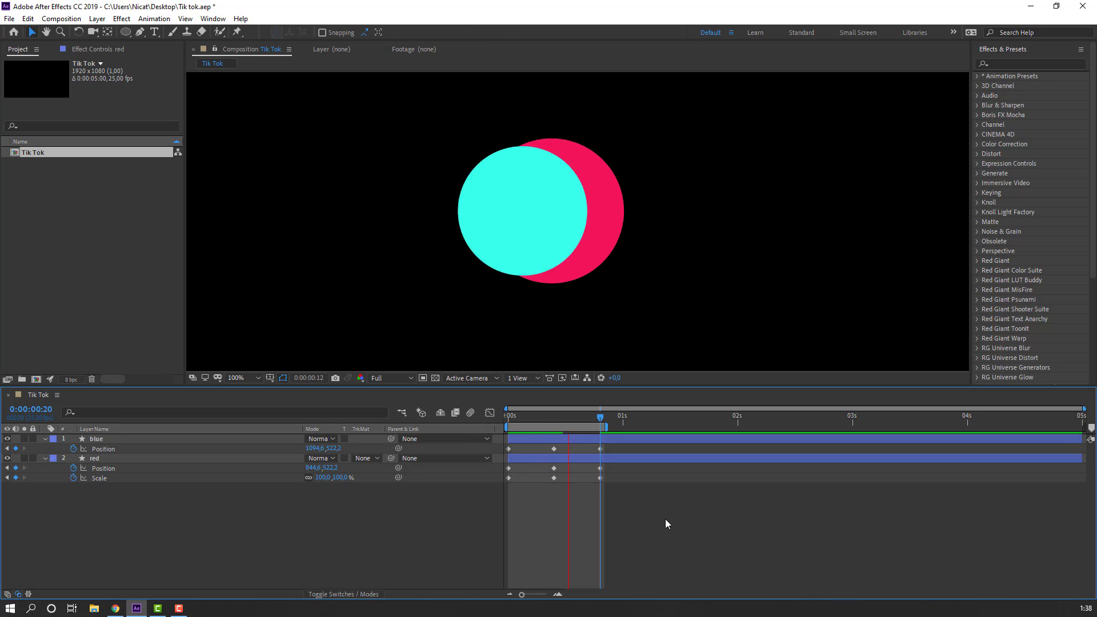
Step: Apply Easy Ease to all Position and Scale keyframes of the blue and red layers
drag(633, 448, 508, 478)
right_click(507, 478)
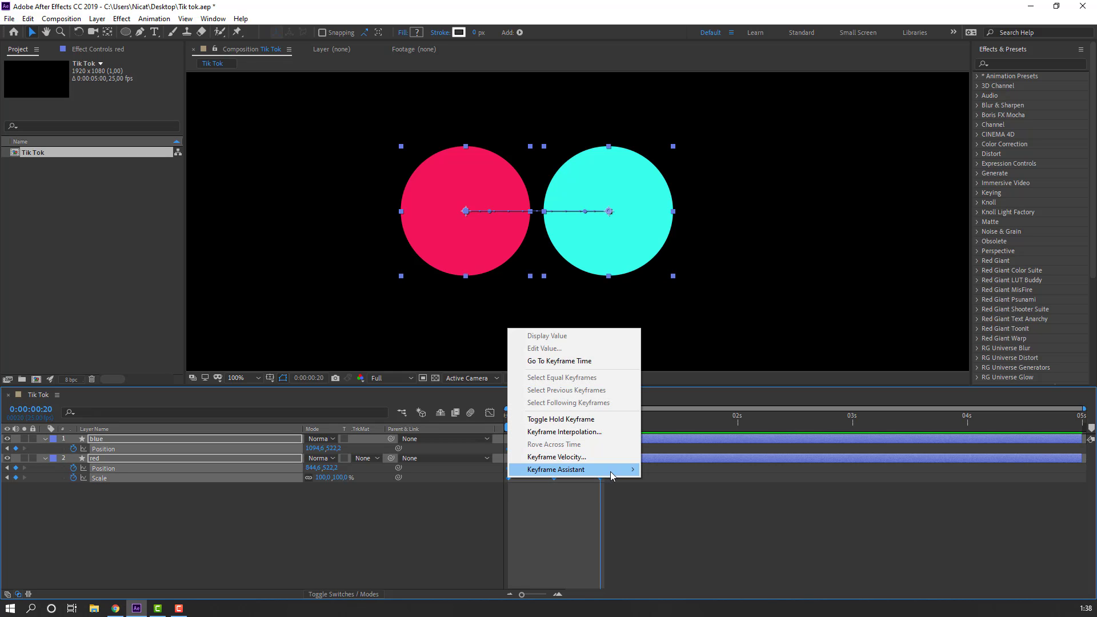
mouse_move(610, 471)
click(663, 504)
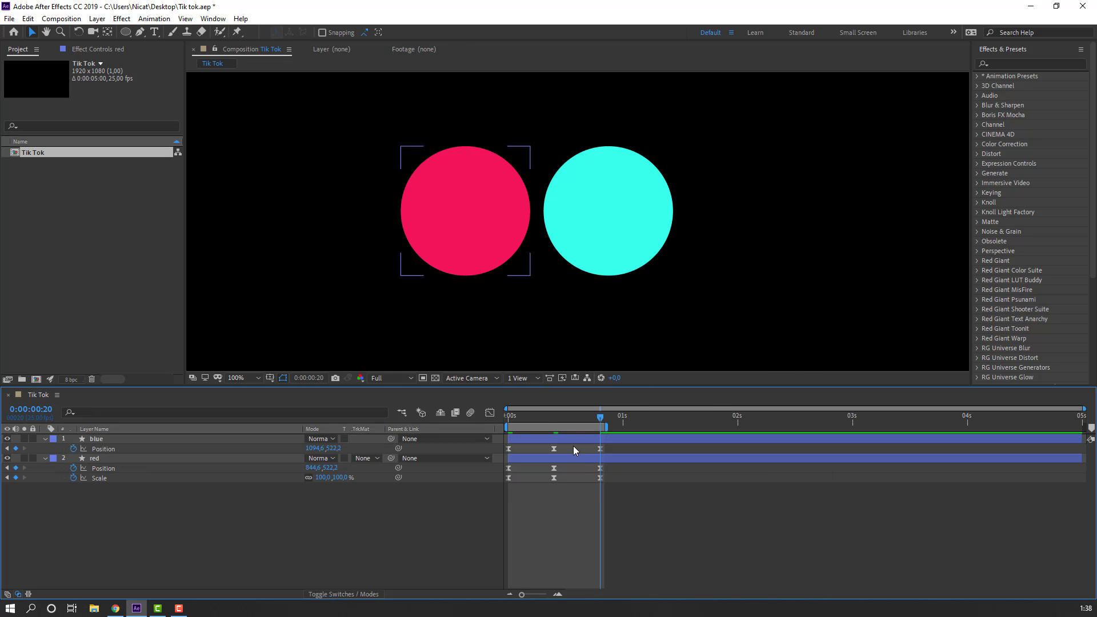
Step: Split the red layer at frame 10
drag(533, 415, 554, 417)
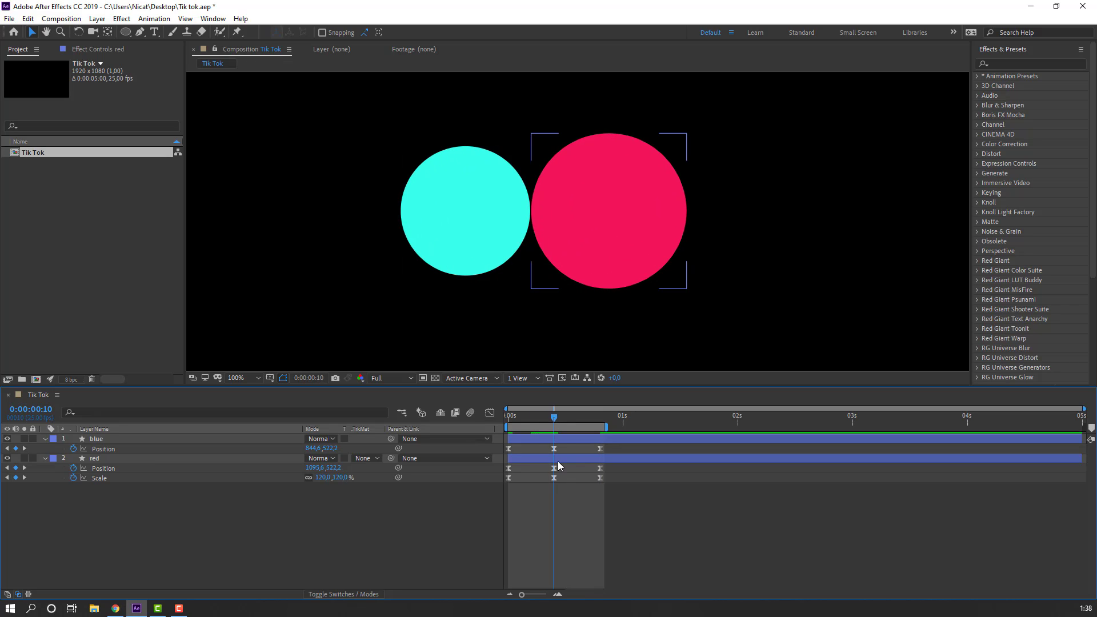
click(94, 459)
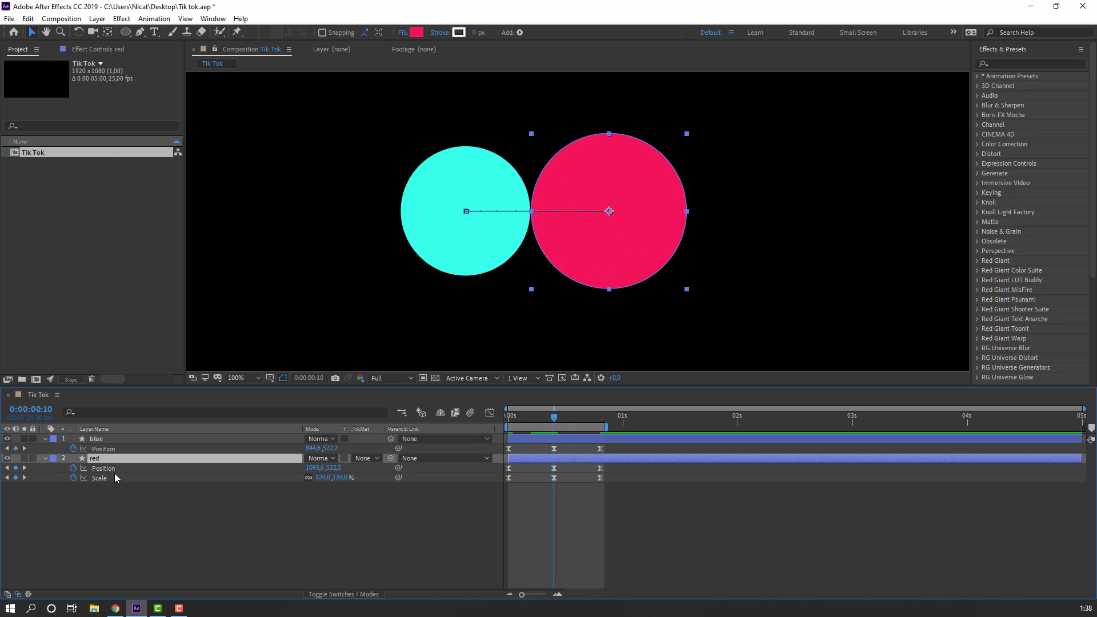
click(28, 18)
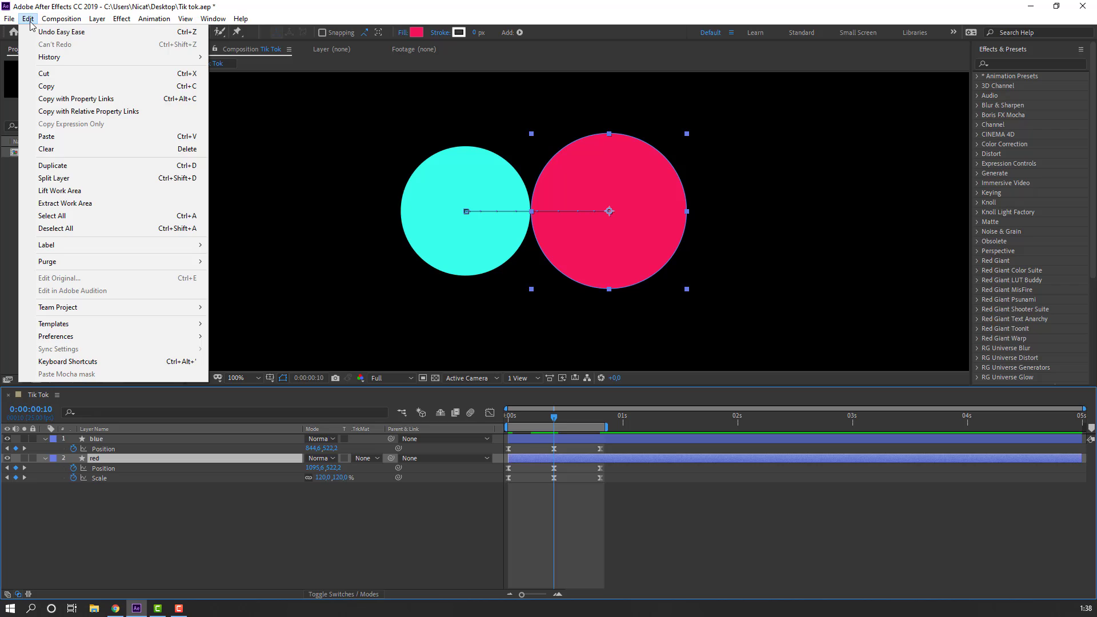
click(53, 179)
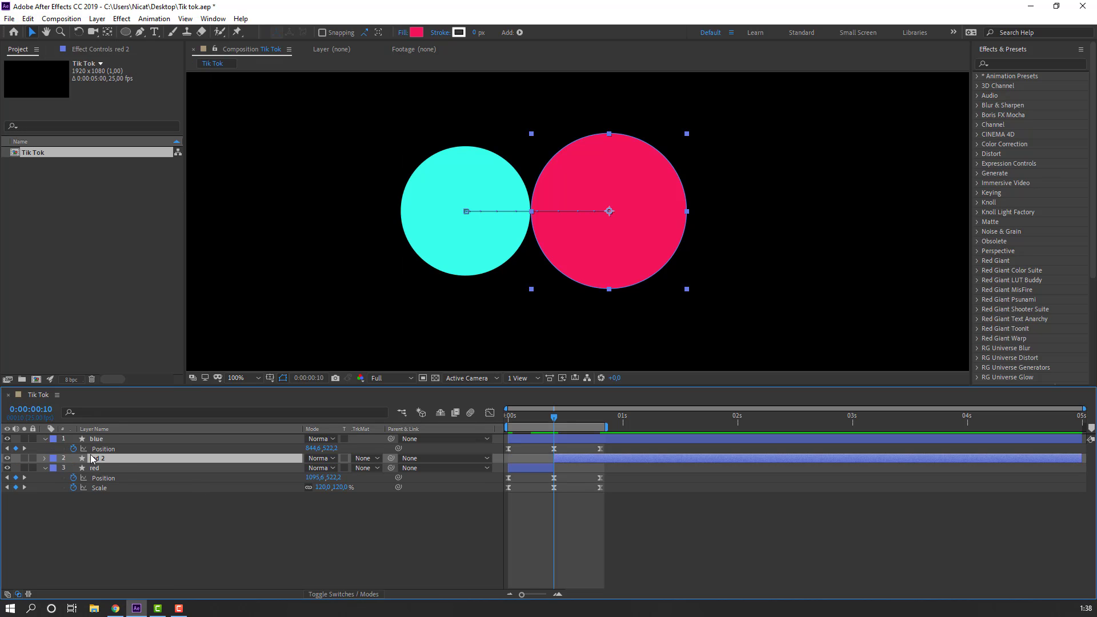
Step: Move the second half of the split red layer above the blue layer and preview the circles swapping
drag(98, 463, 101, 440)
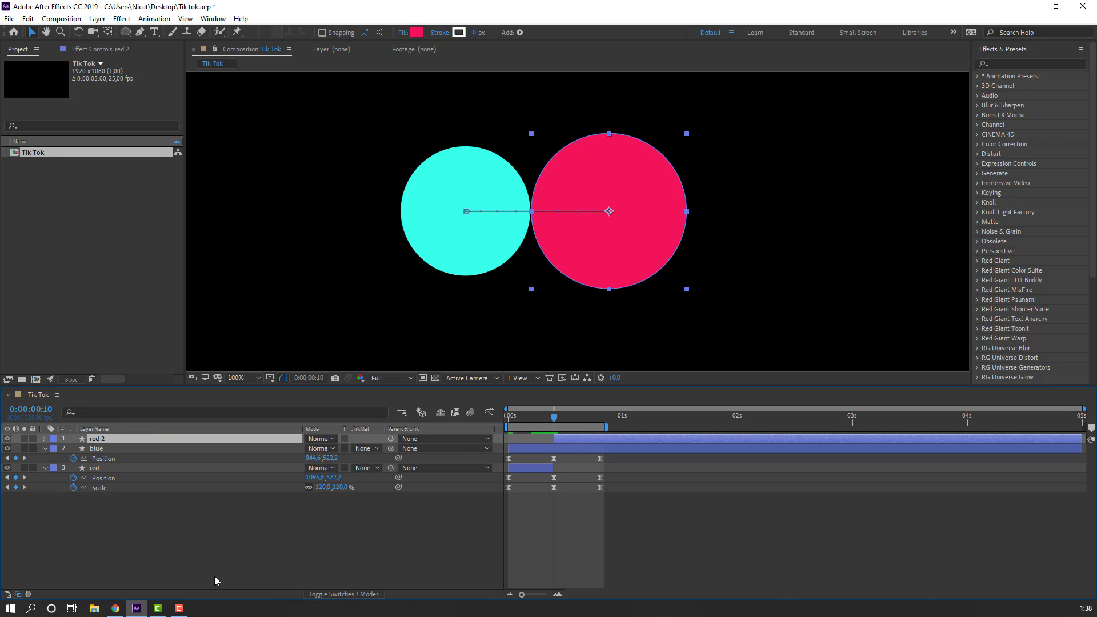
key(space)
scroll(423, 231, down, 2)
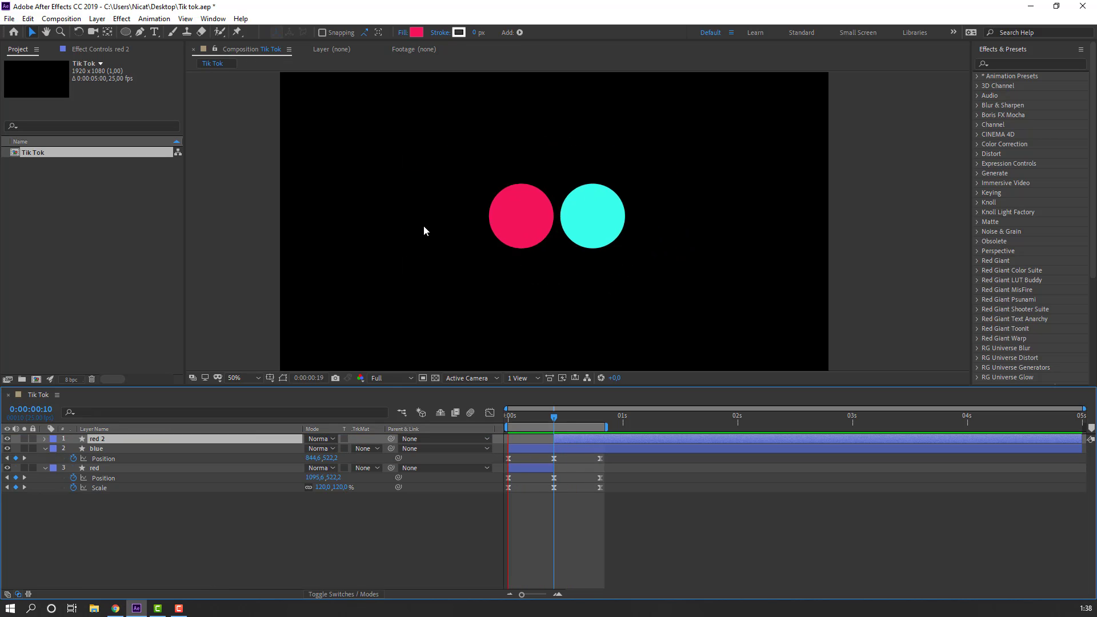
key(space)
scroll(469, 245, up, 2)
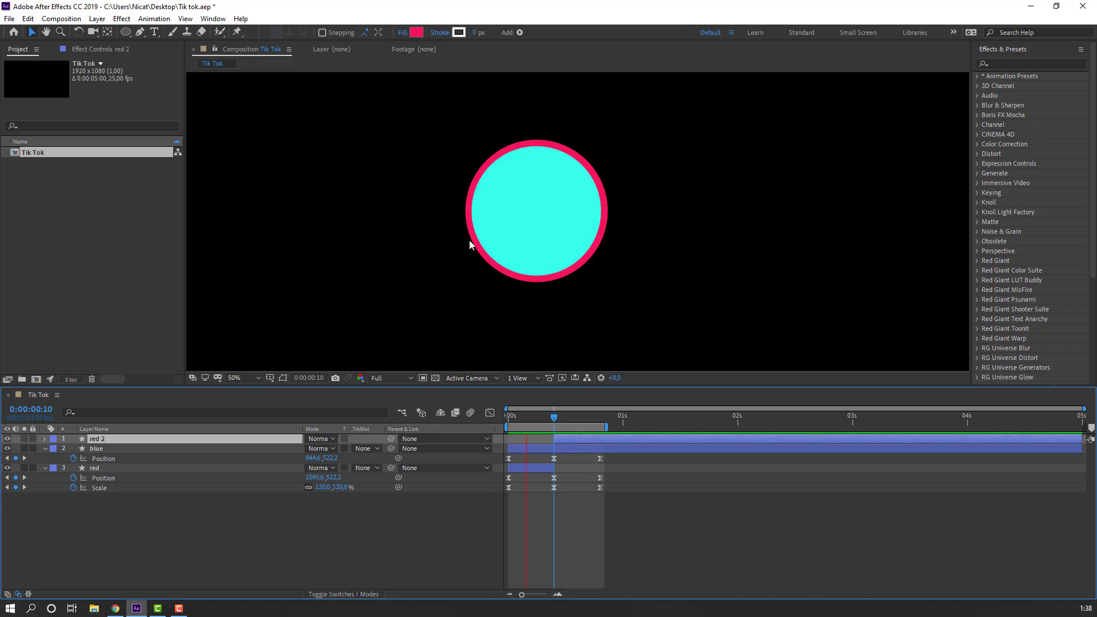
scroll(469, 245, down, 1)
Step: Apply the Stylize Glow effect to the original red layer at frame 0 and set its Glow Radius to 46
drag(553, 419, 508, 419)
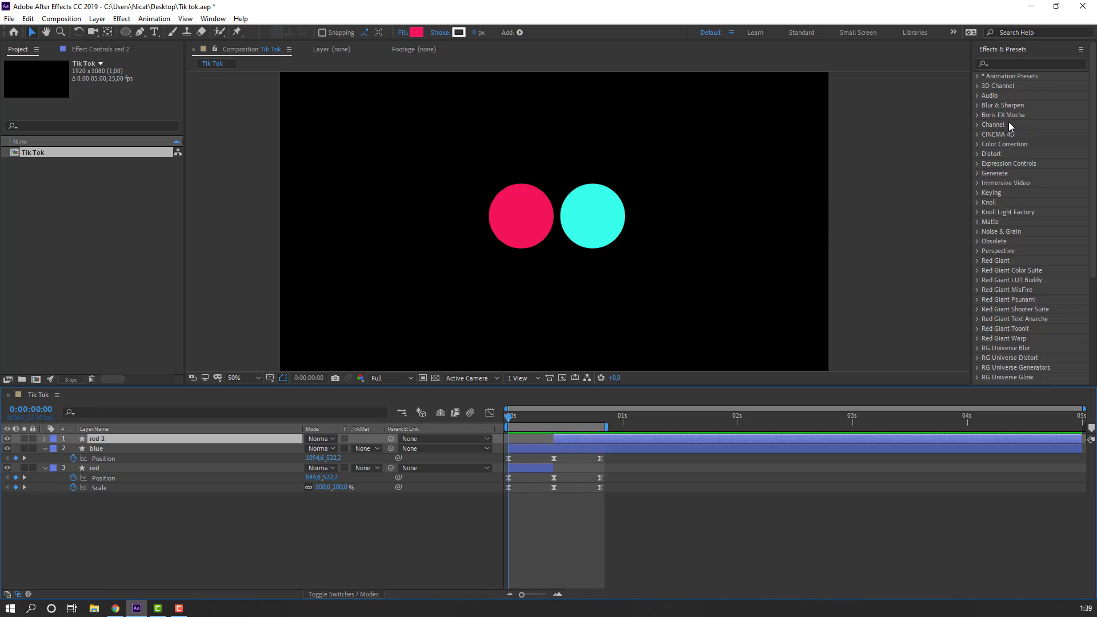
click(1014, 64)
text(glow)
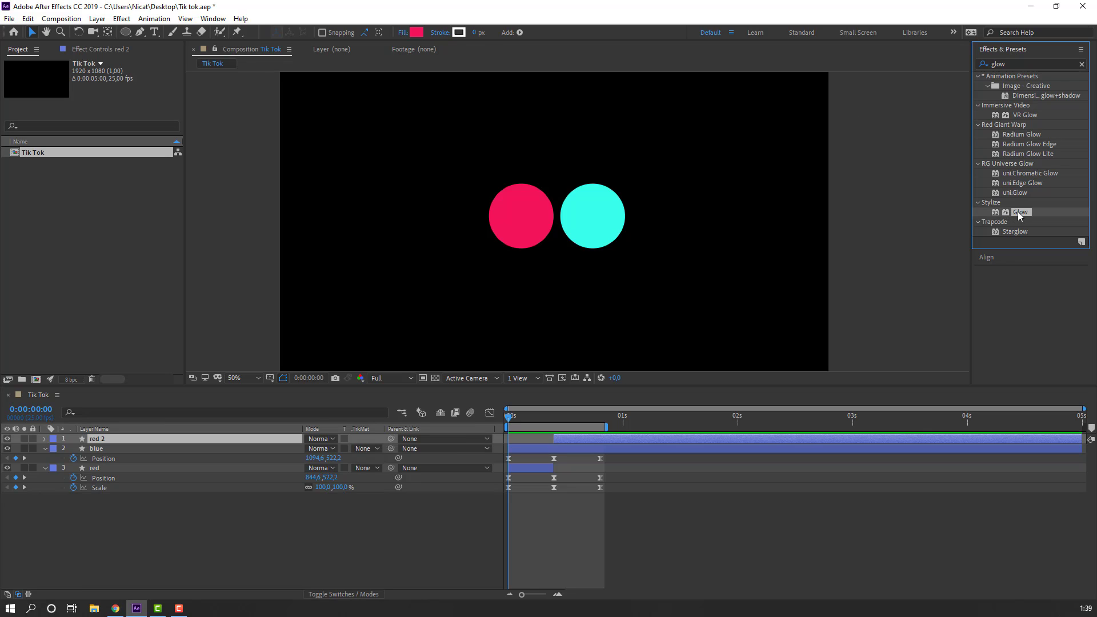
drag(1019, 214, 84, 474)
scroll(512, 256, up, 4)
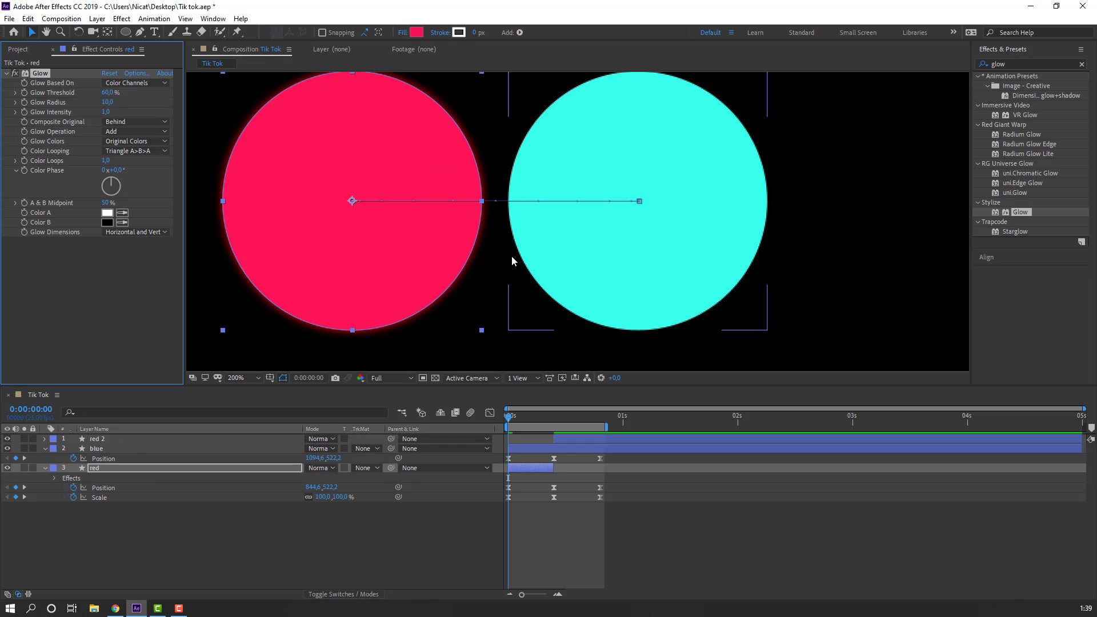
scroll(512, 256, down, 2)
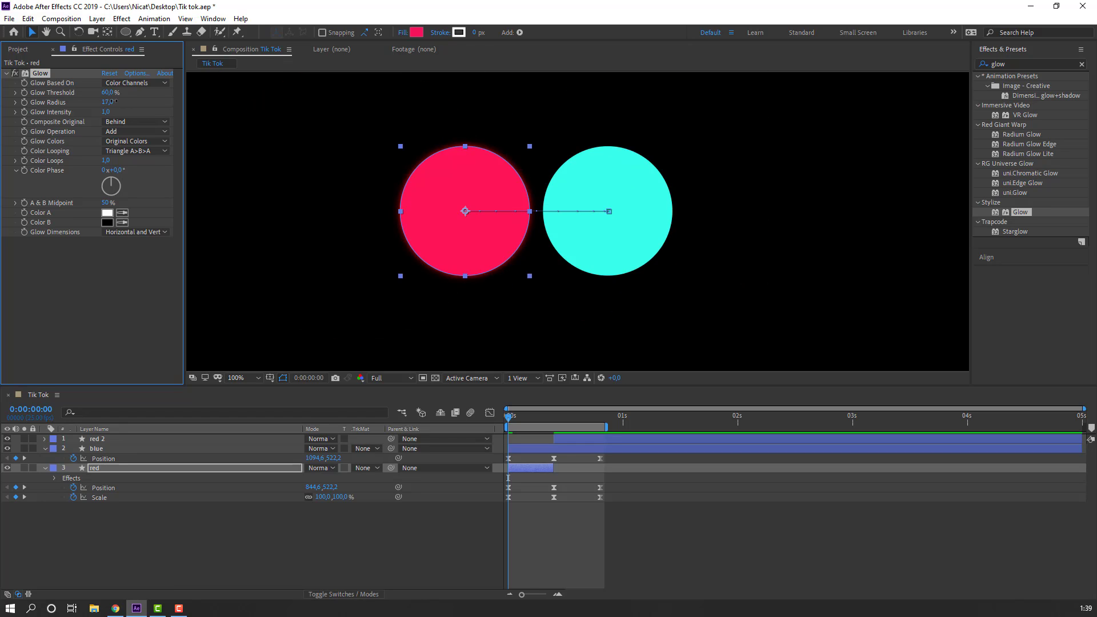
mouse_move(108, 102)
mouse_down()
mouse_move(171, 98)
mouse_move(124, 106)
mouse_up()
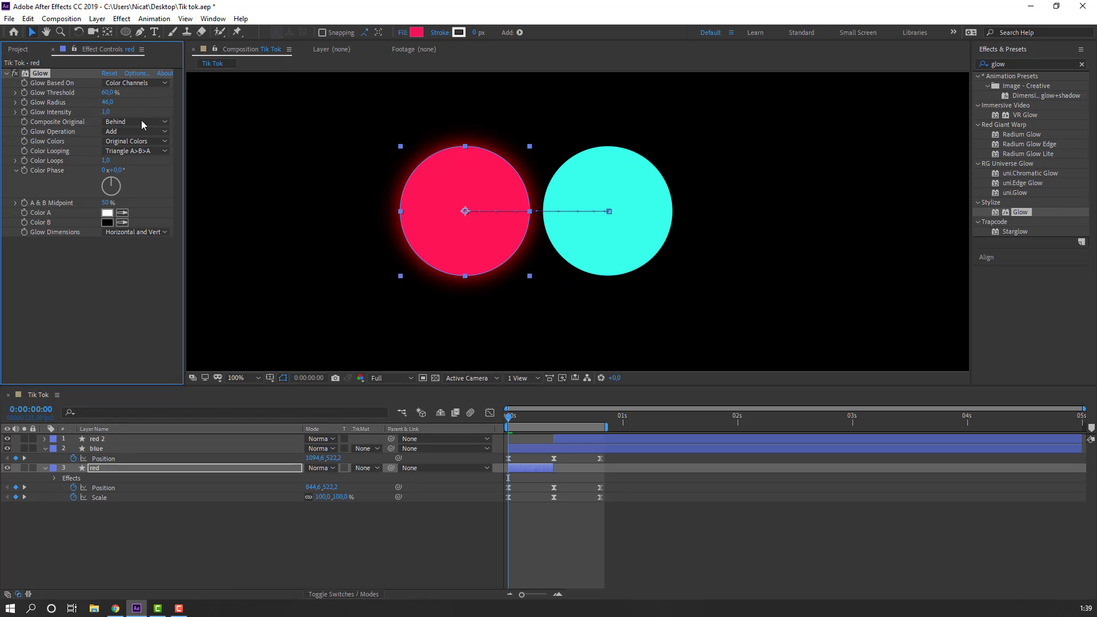
Step: Create a 1920 x 1080 solid named BG and place it beneath all other layers
click(166, 535)
right_click(151, 549)
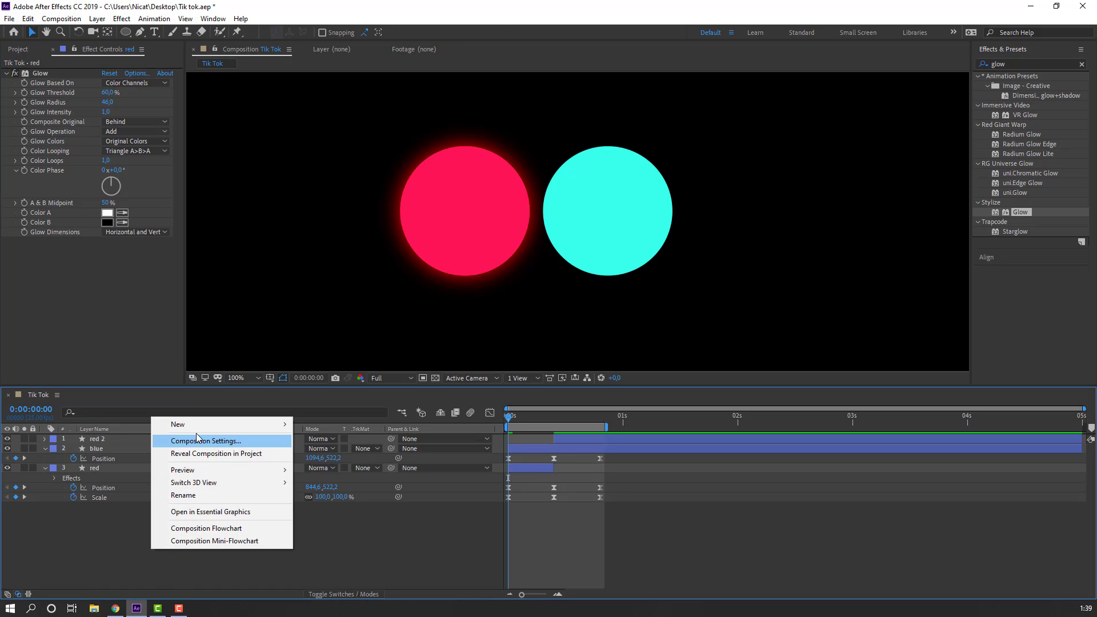
mouse_move(199, 426)
click(365, 453)
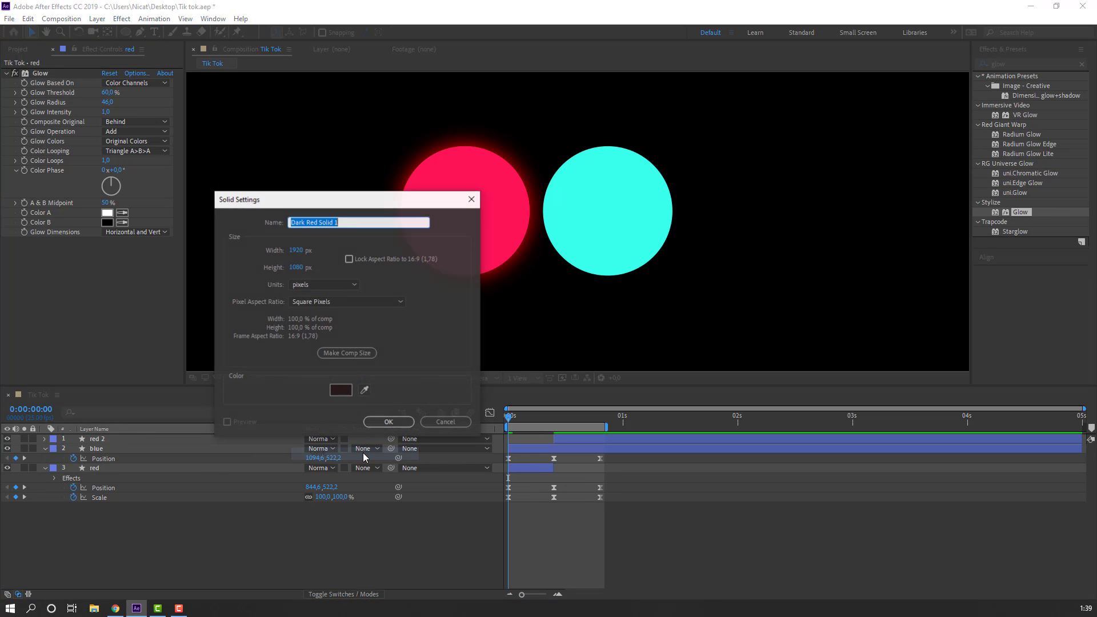
text(BG)
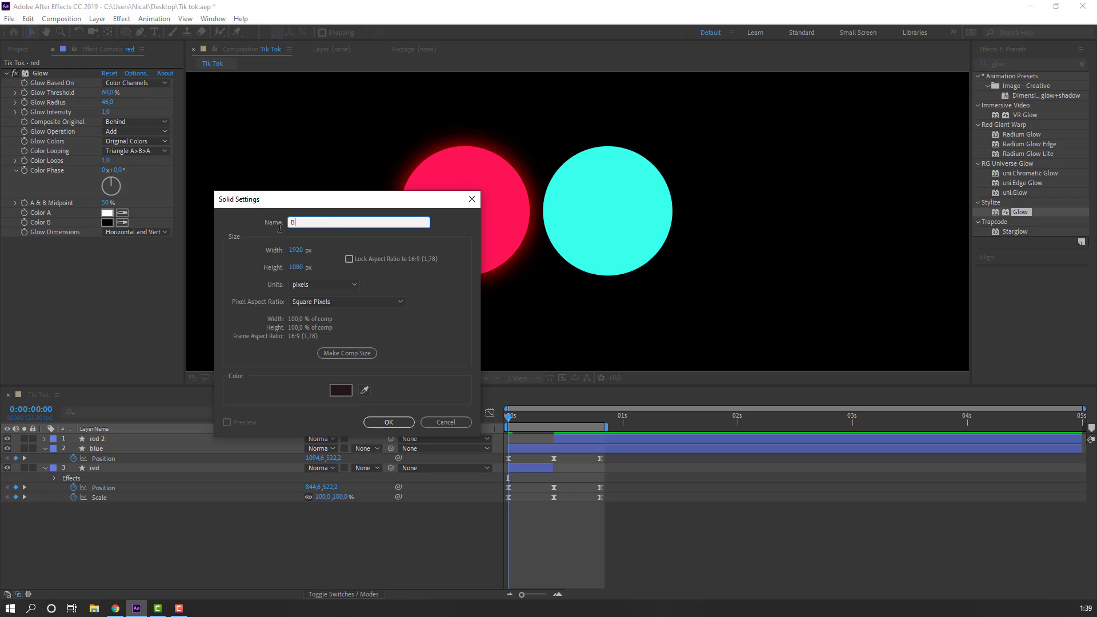
click(389, 422)
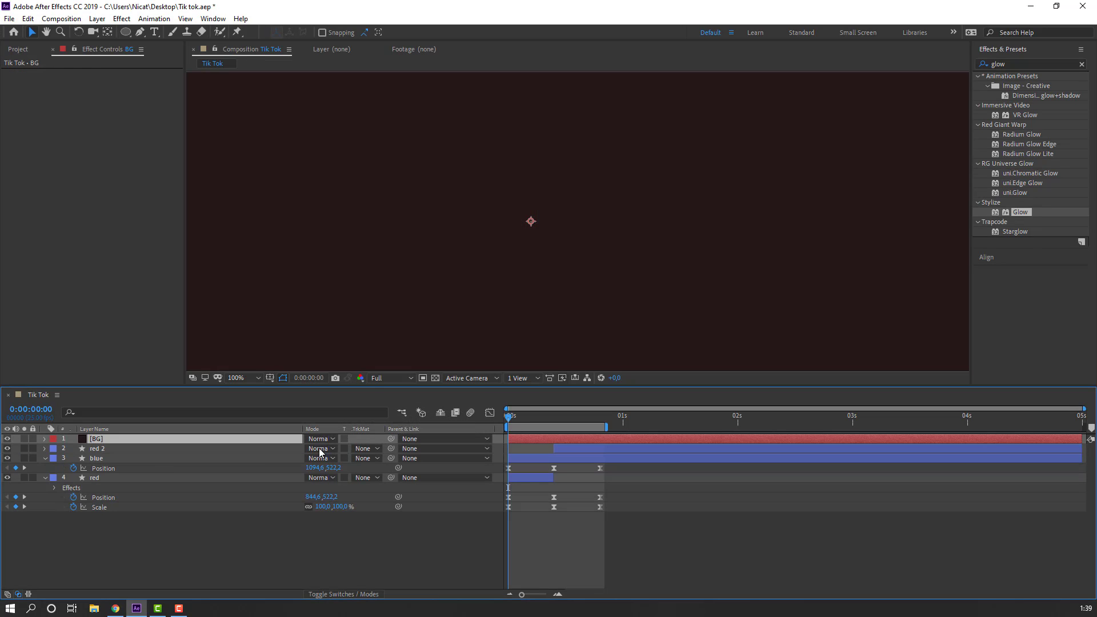
drag(113, 439, 105, 528)
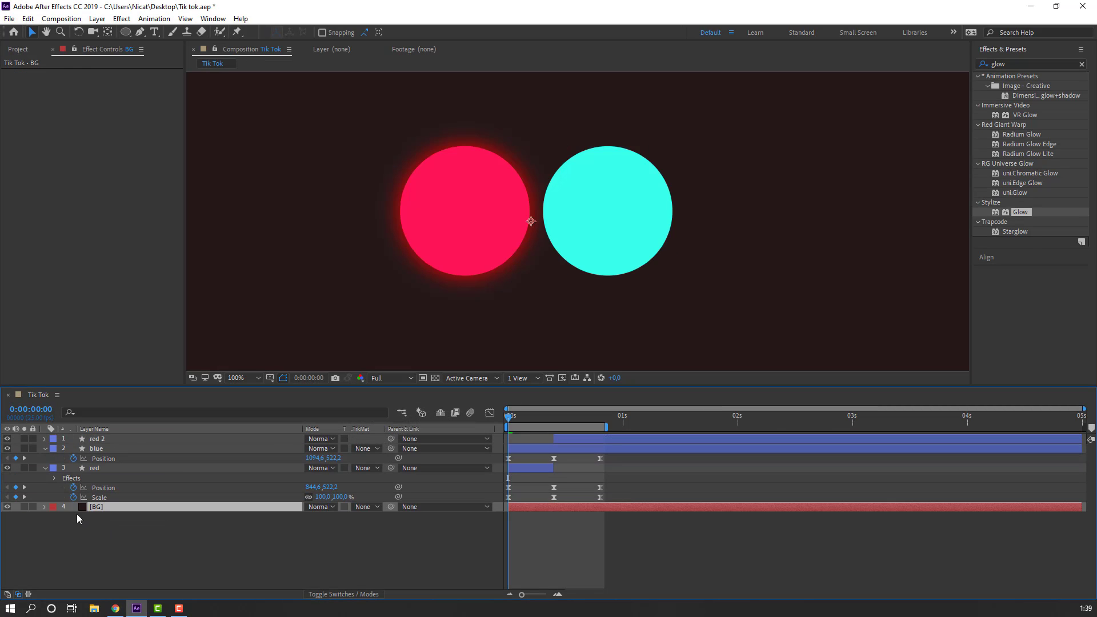
Step: Apply a Fill effect with colour 141821 to the BG layer and lock that layer
double_click(1022, 62)
text(fill)
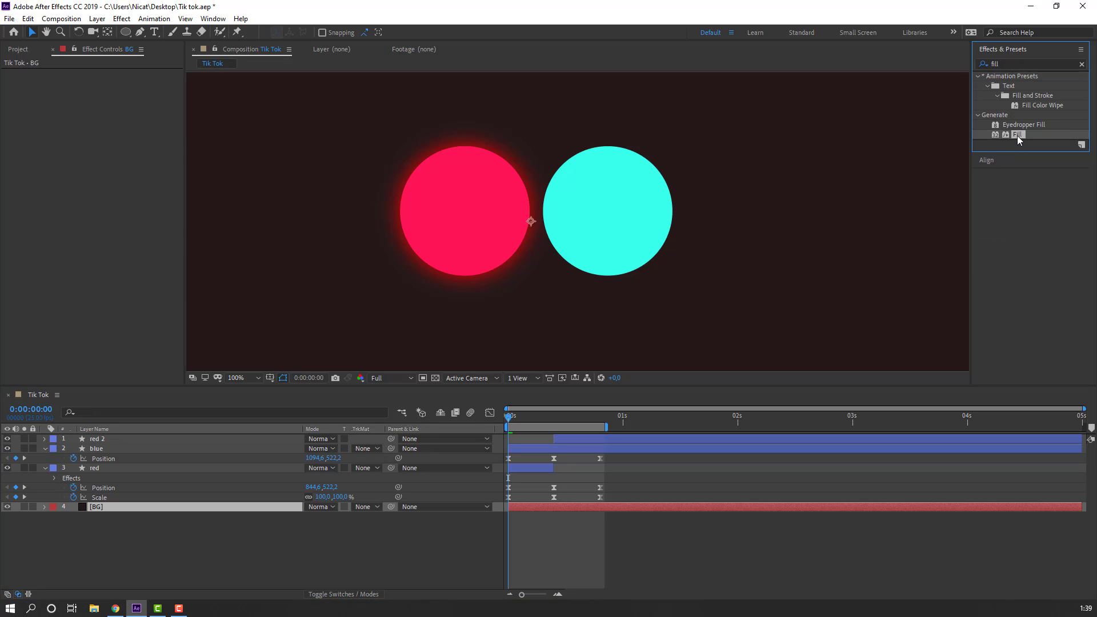
drag(1017, 135, 100, 508)
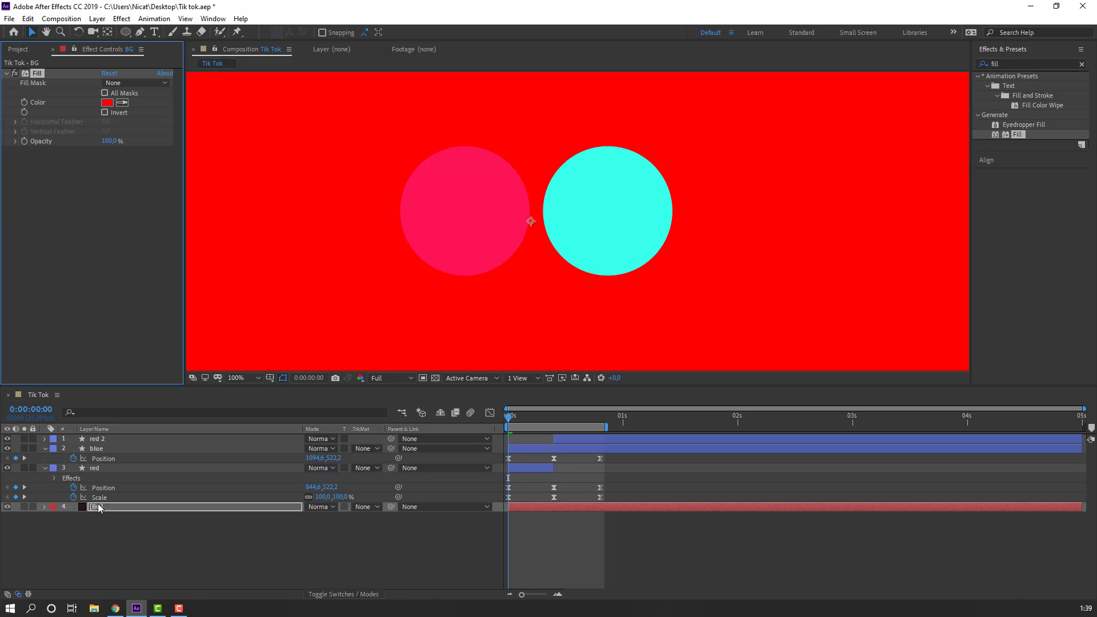
click(107, 103)
text(141821)
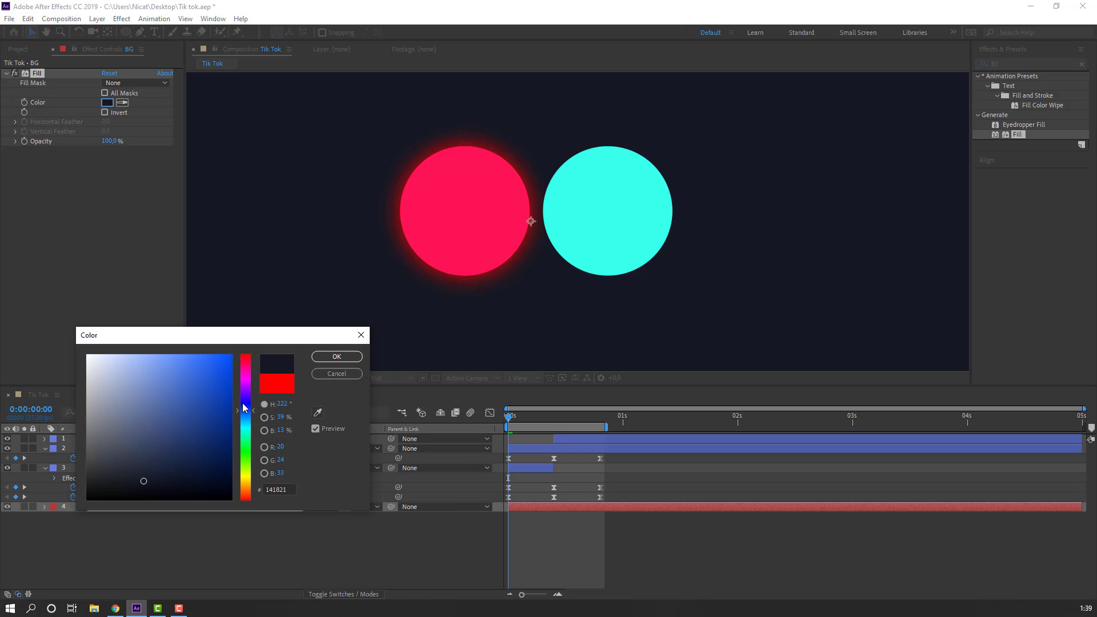
click(337, 357)
scroll(477, 255, down, 2)
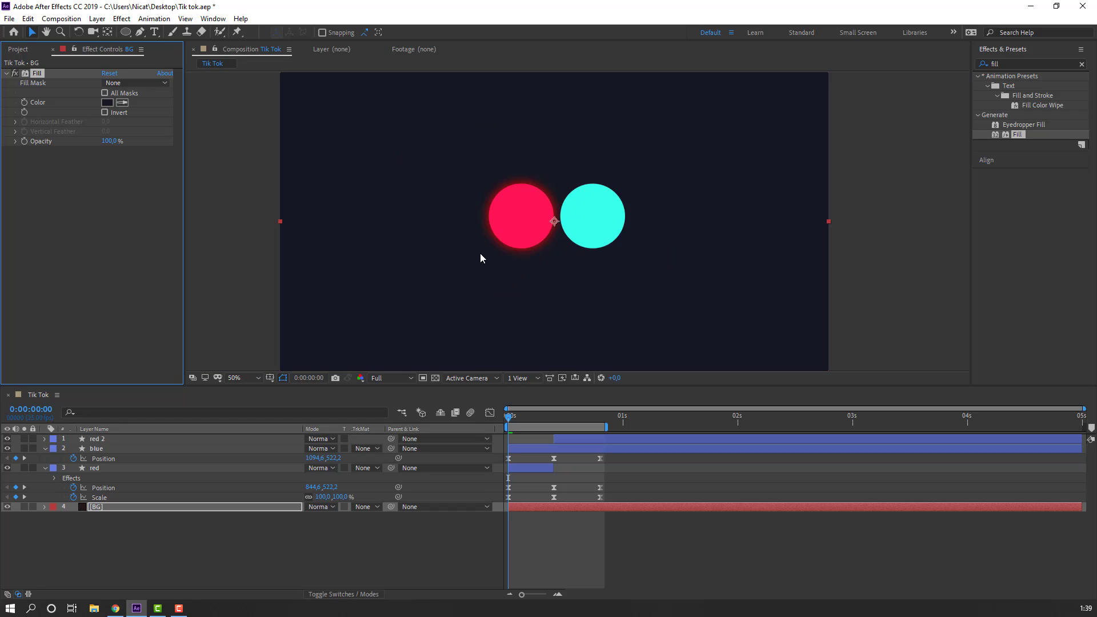
click(32, 507)
Step: Lower the red layer's Glow Threshold to 39.6% and preview the animation
click(91, 469)
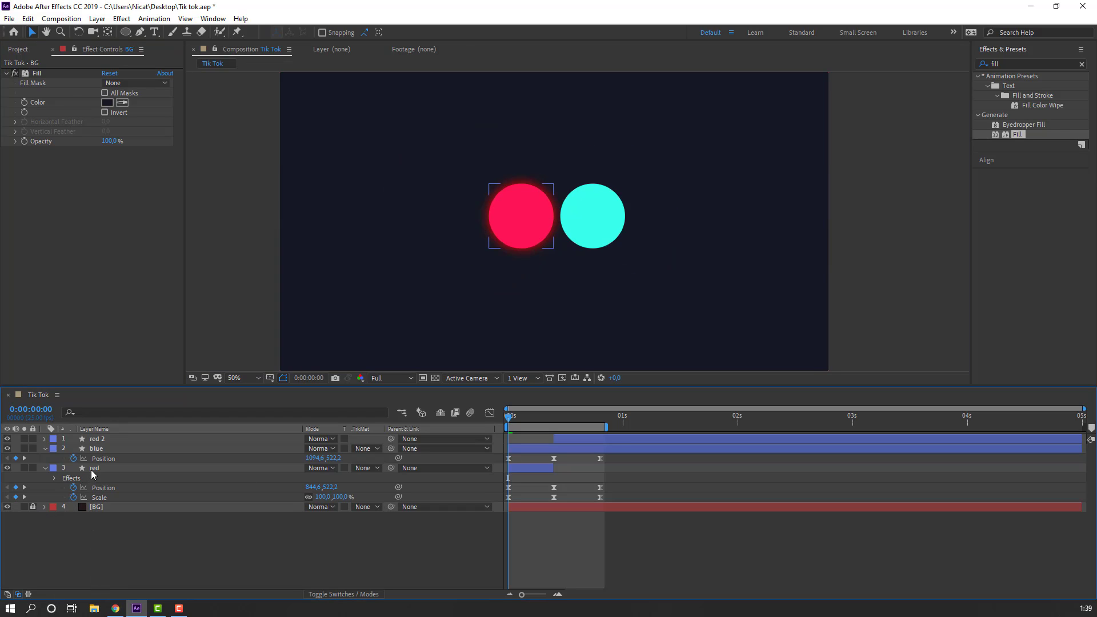
key(period)
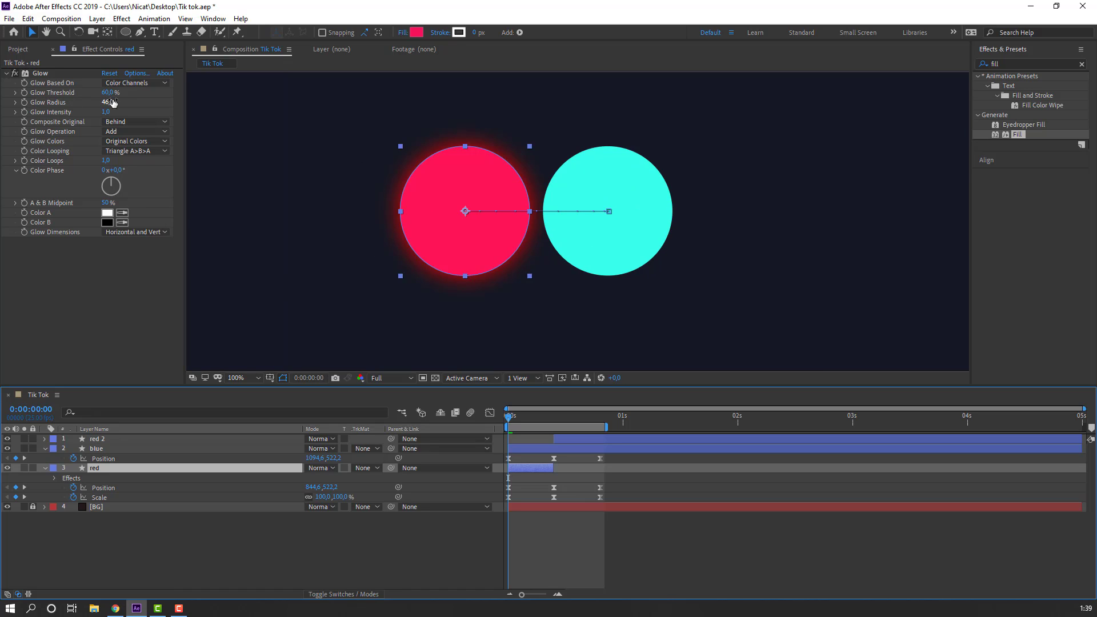
drag(108, 98, 87, 101)
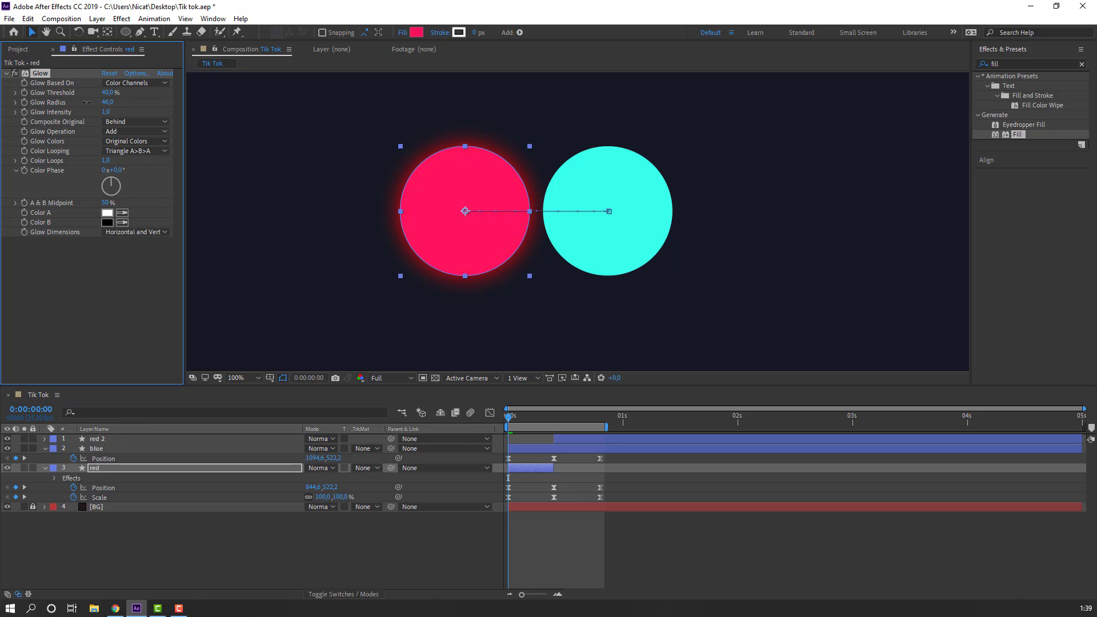
click(275, 534)
key(comma)
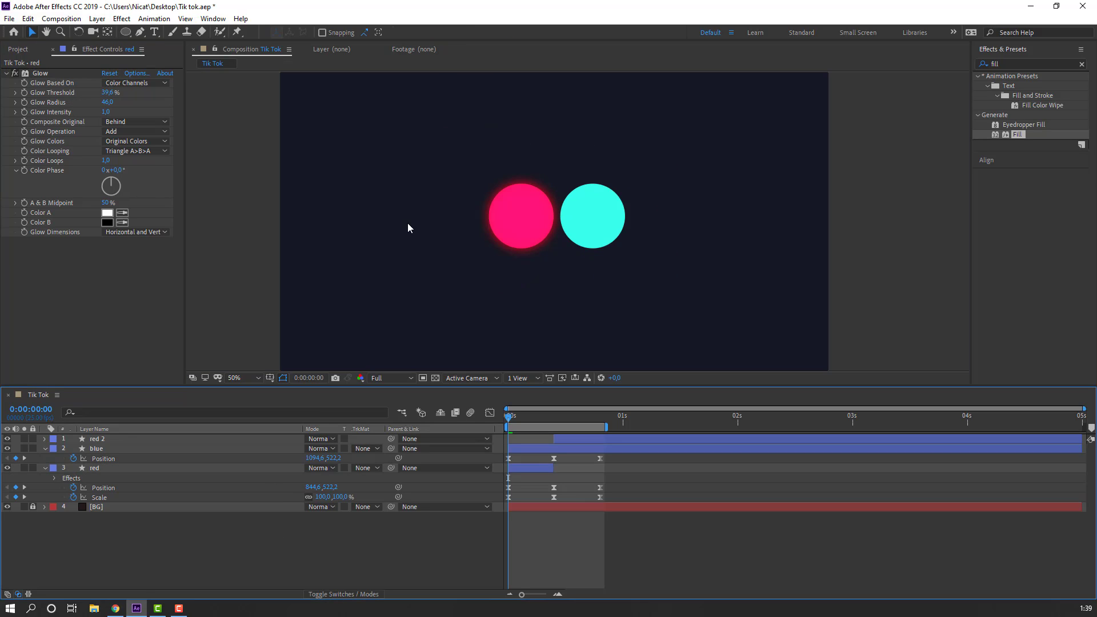
key(space)
key(period)
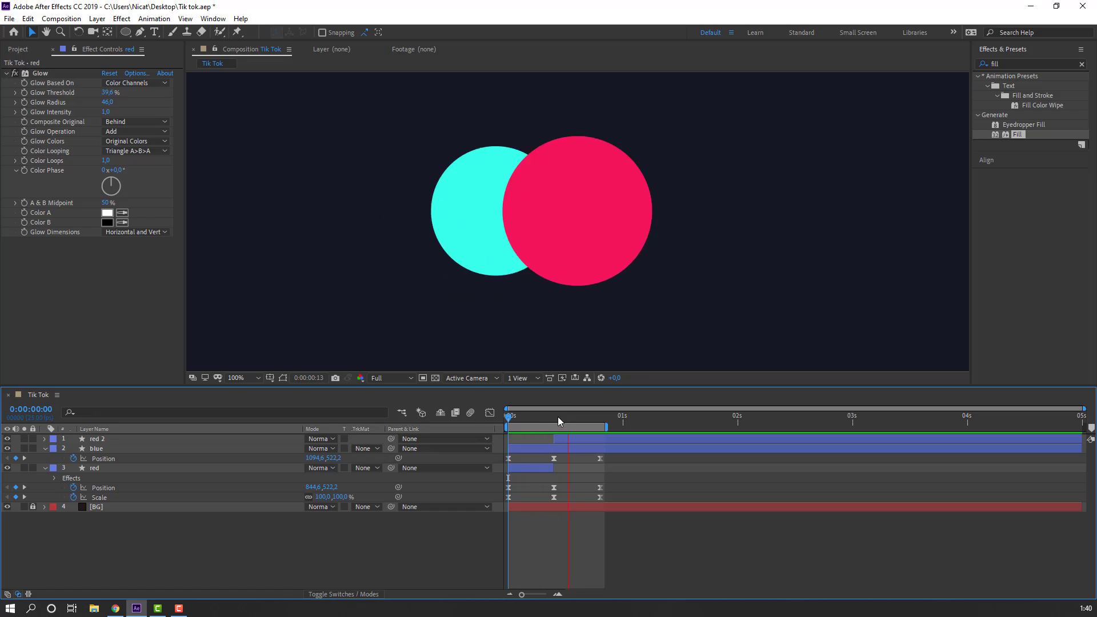
key(space)
Step: Copy the red layer's Glow effect to the blue and red 2 layers and preview the glowing circles
click(101, 471)
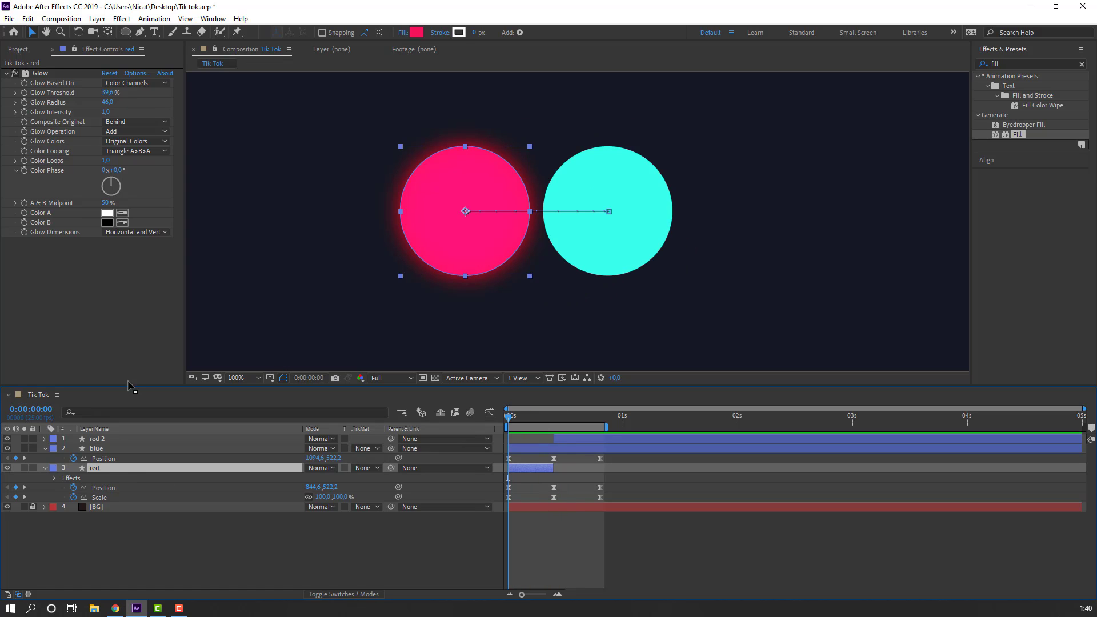
click(42, 73)
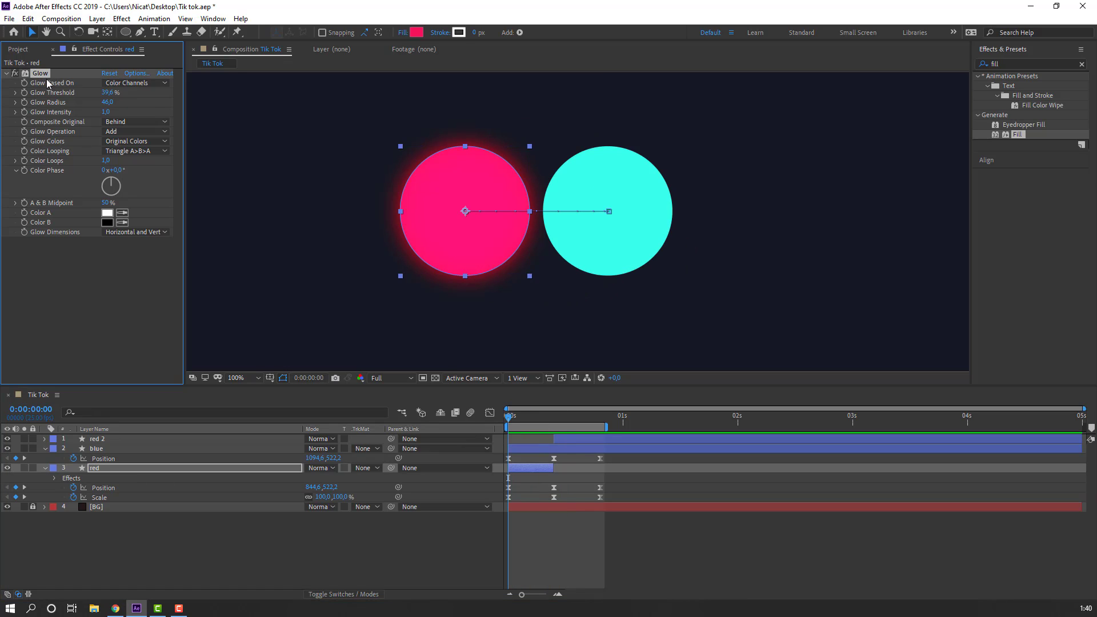
click(98, 451)
ctrl+click(97, 439)
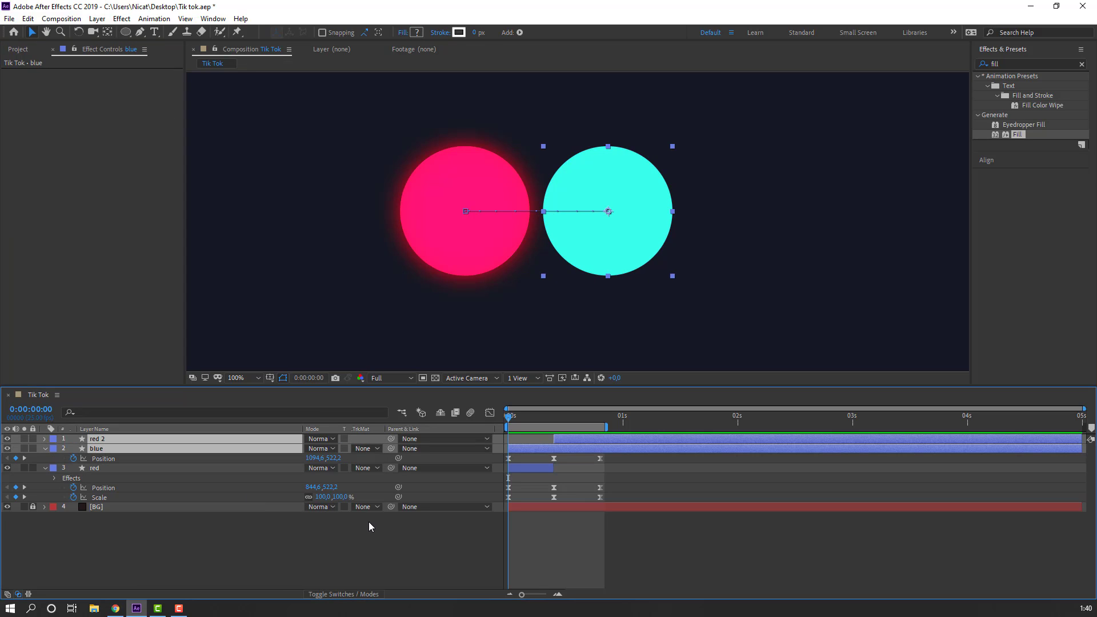
key(ctrl+v)
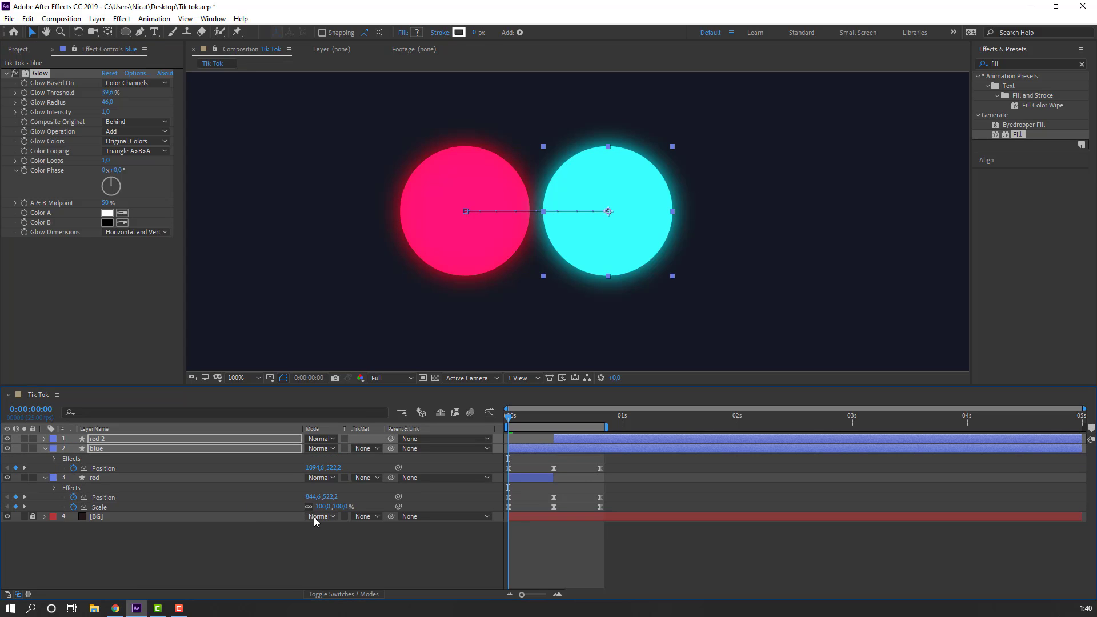
click(204, 558)
key(space)
scroll(357, 283, down, 4)
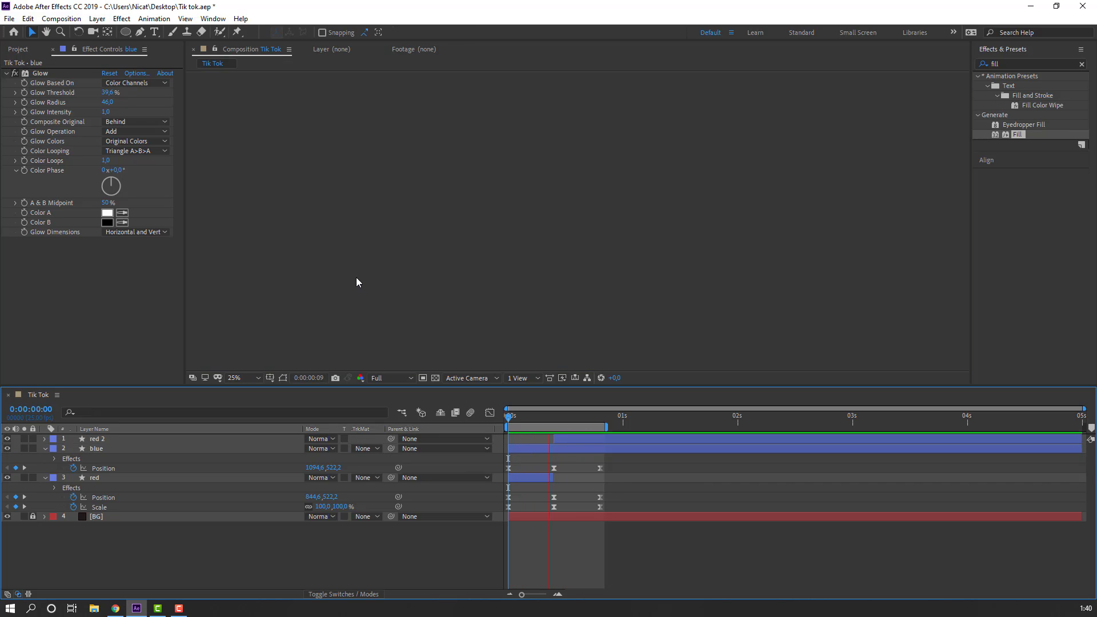
scroll(373, 267, down, 1)
scroll(403, 261, up, 2)
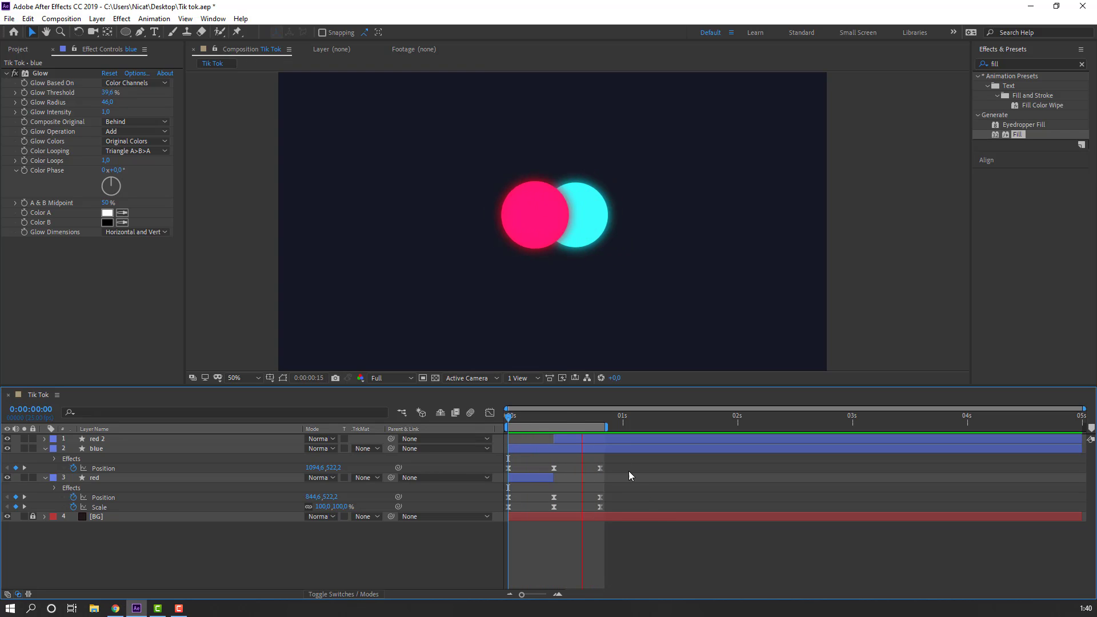
key(Home)
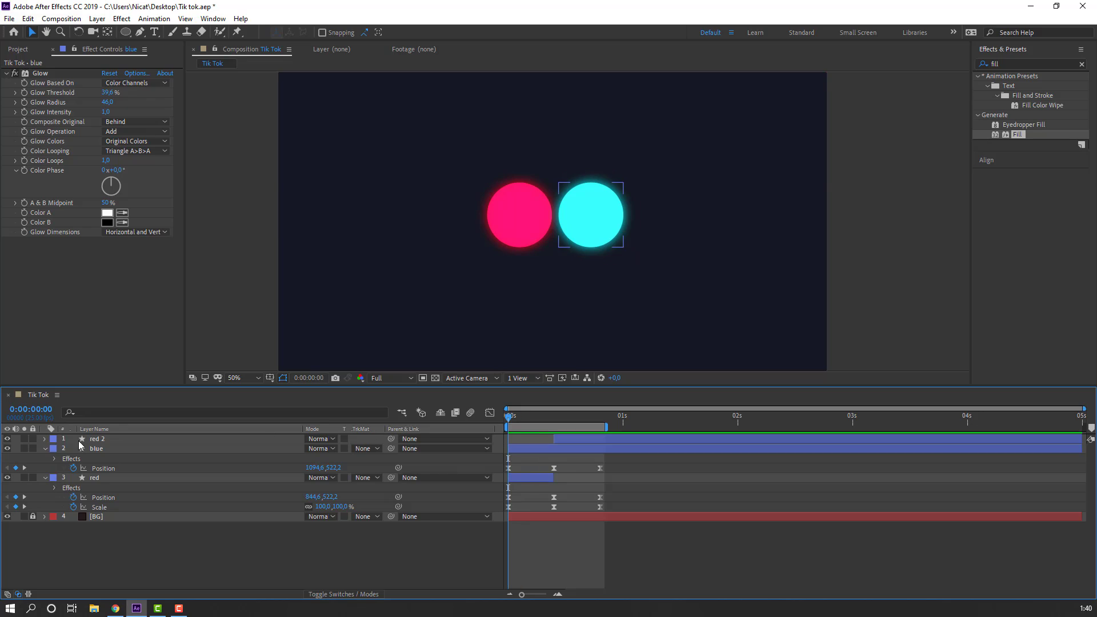
Step: Keyframe the blue layer's Scale at the start and set it to 90% at its middle position keyframe
click(98, 449)
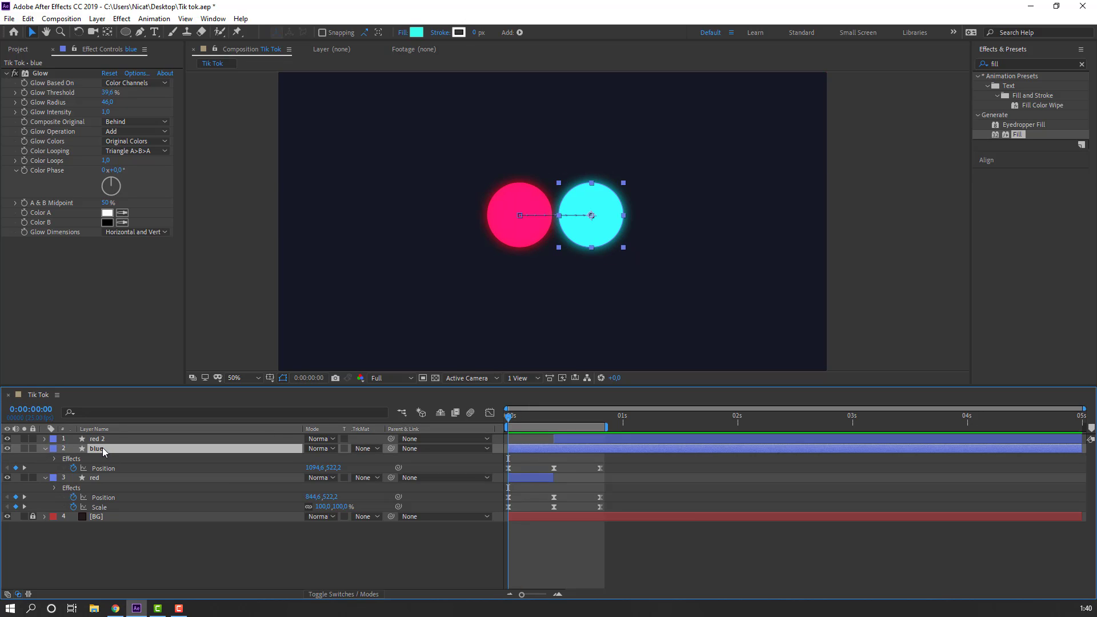
key(shift+s)
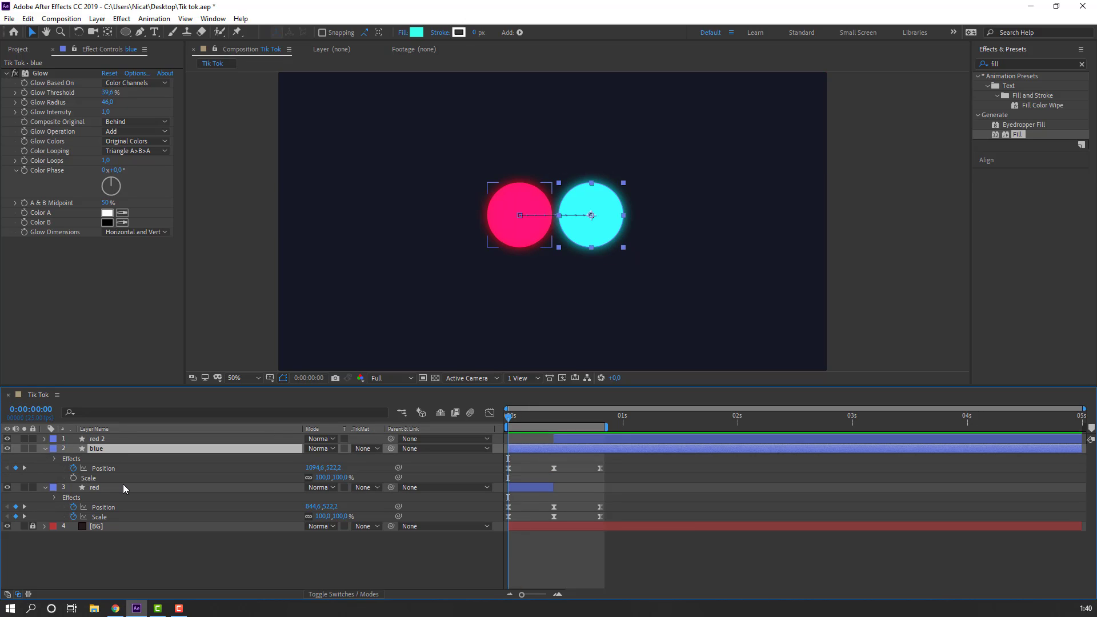
click(73, 478)
drag(526, 412, 550, 417)
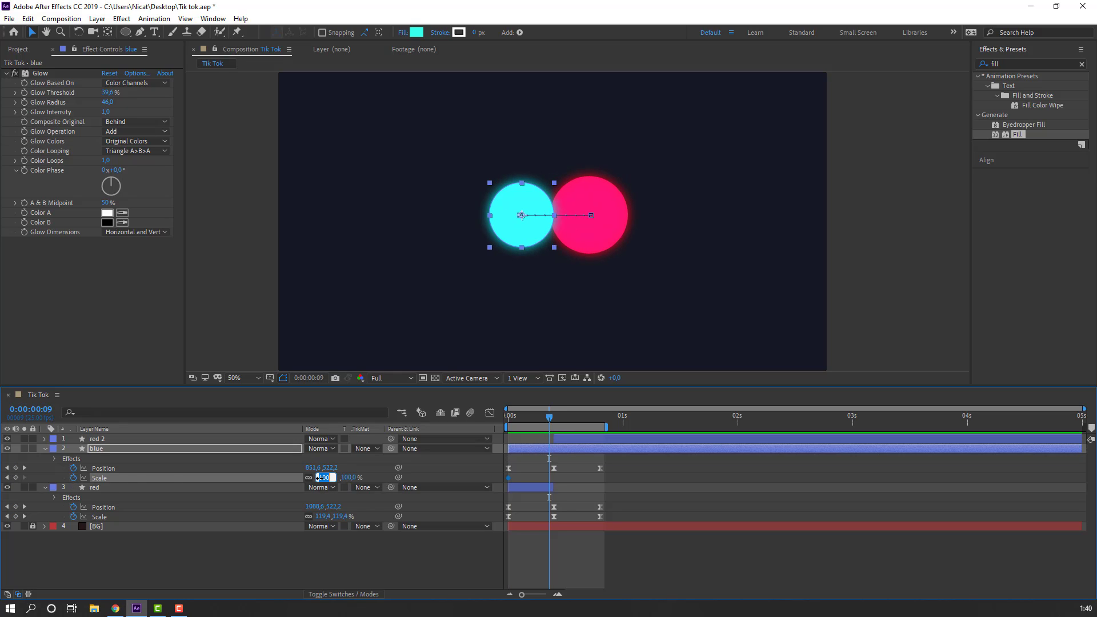
text(90)
key(Return)
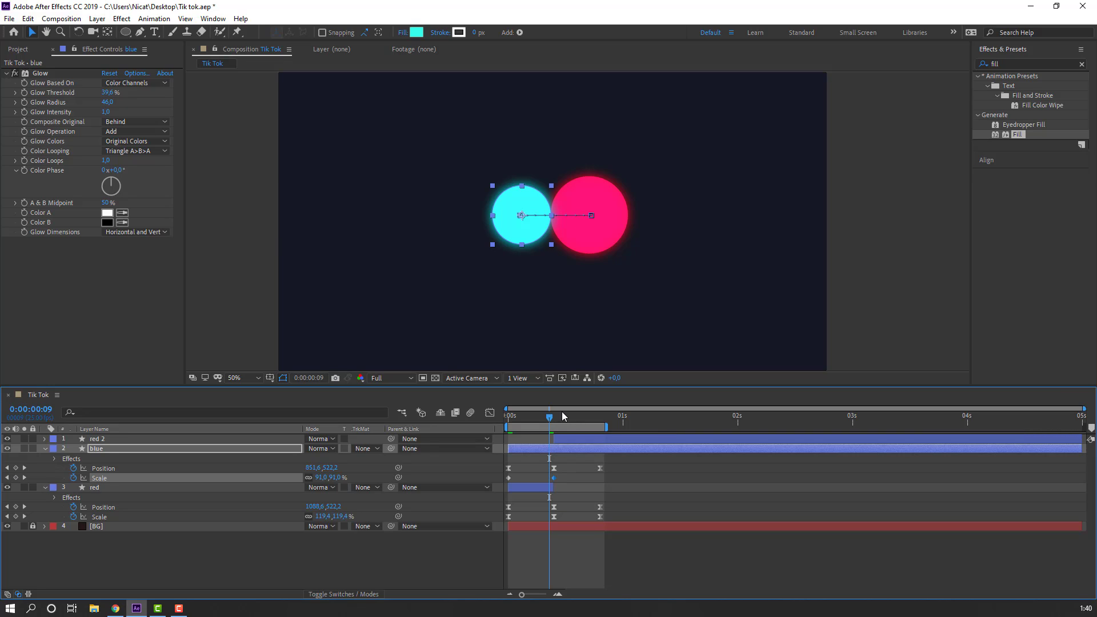
Step: Copy the blue layer's first Scale keyframe to 0:00:00:20, in line with its last position keyframe
drag(563, 416, 603, 430)
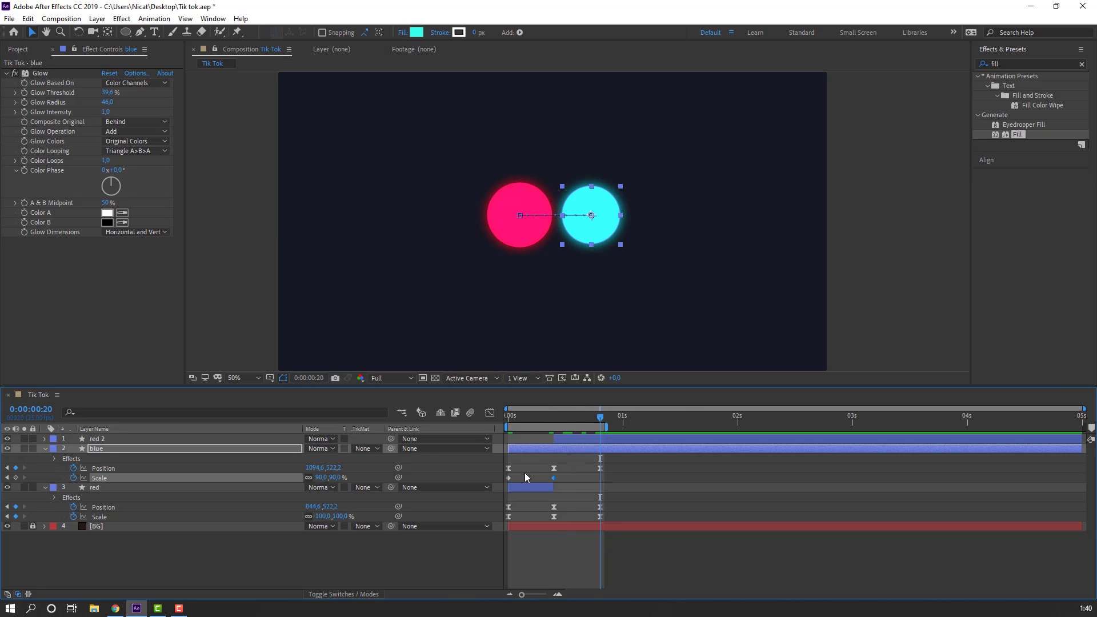
click(509, 477)
key(ctrl+c)
key(ctrl+v)
Step: Apply Easy Ease to all of the blue layer's Scale keyframes and preview the animation
drag(627, 476, 512, 479)
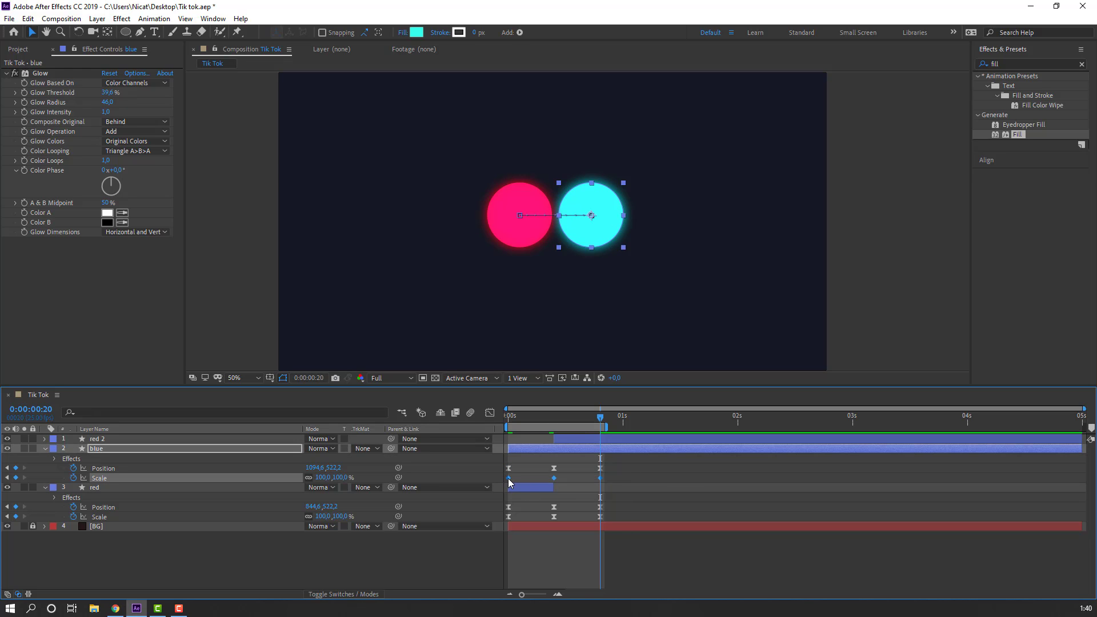
right_click(509, 479)
mouse_move(616, 472)
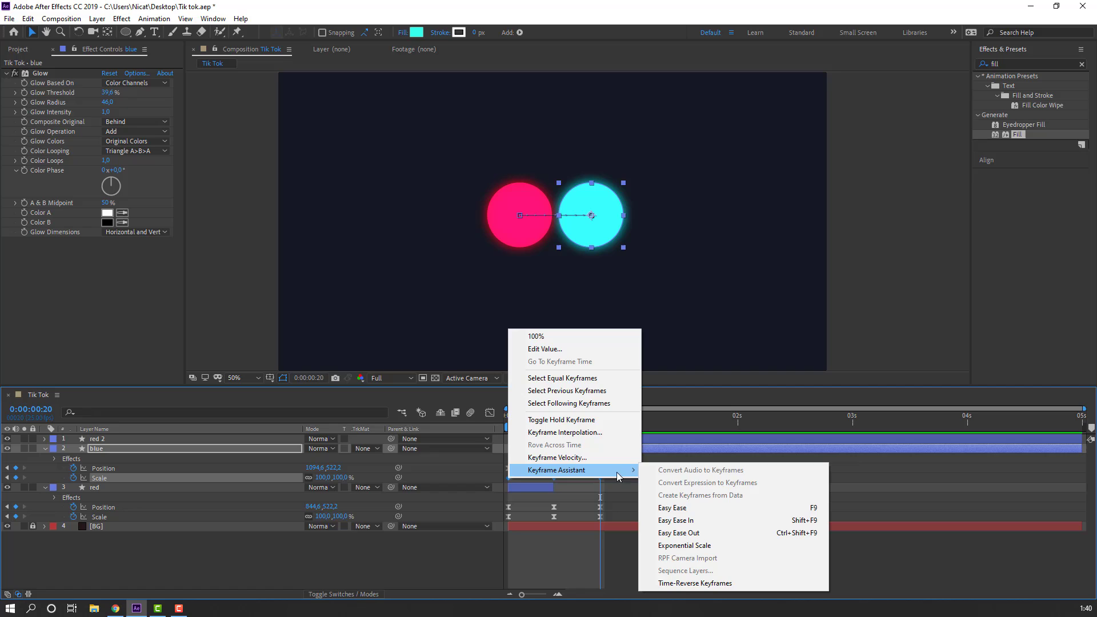
click(673, 508)
click(343, 305)
key(space)
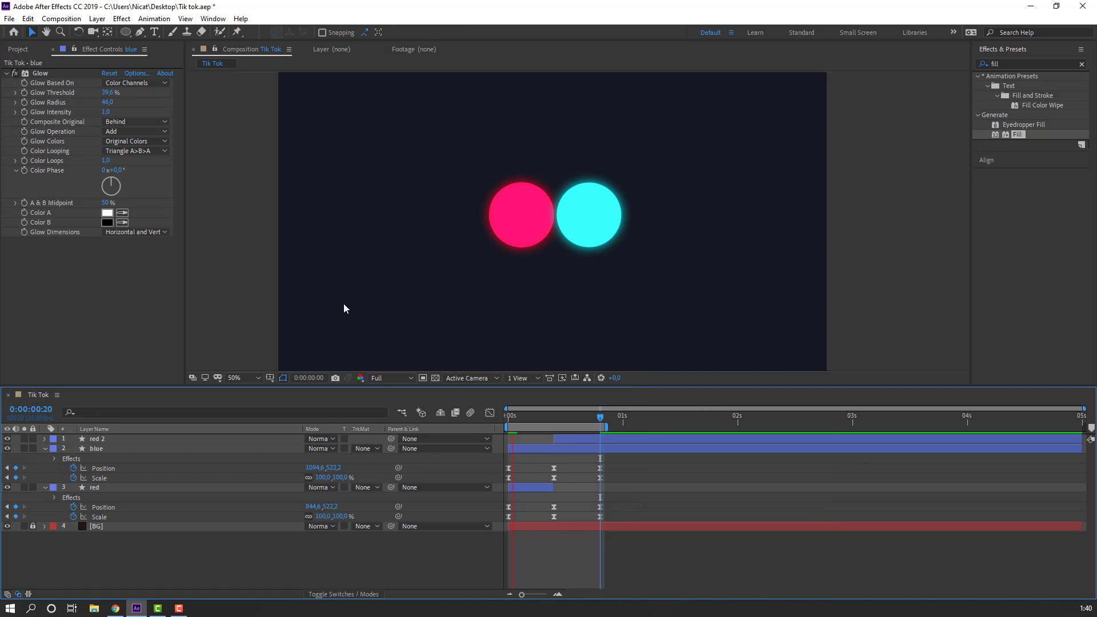
scroll(423, 275, down, 2)
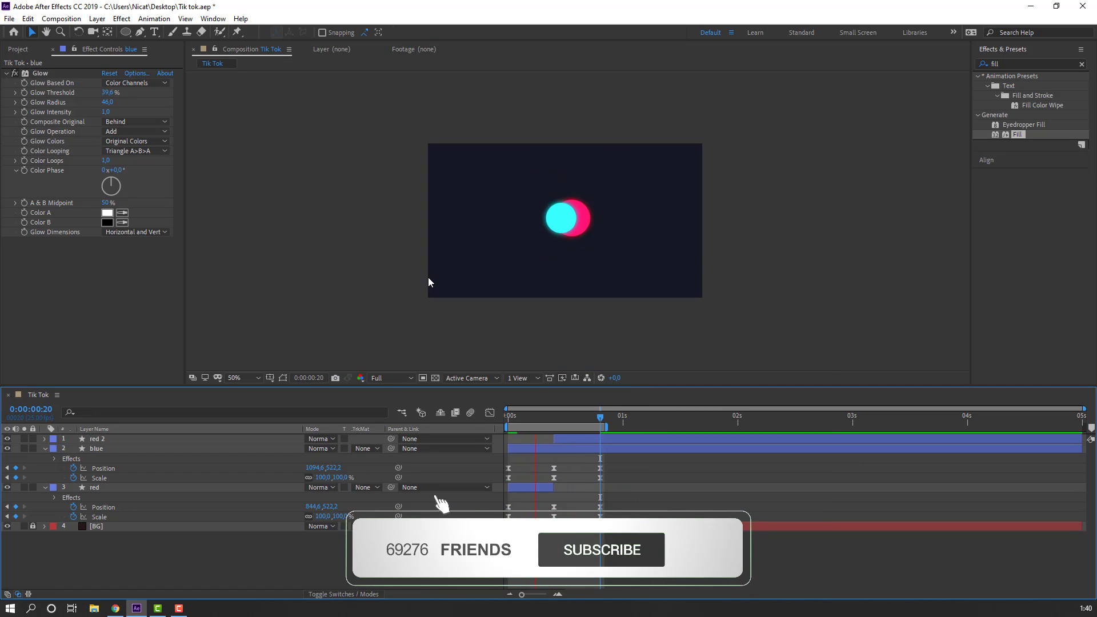
scroll(428, 277, up, 2)
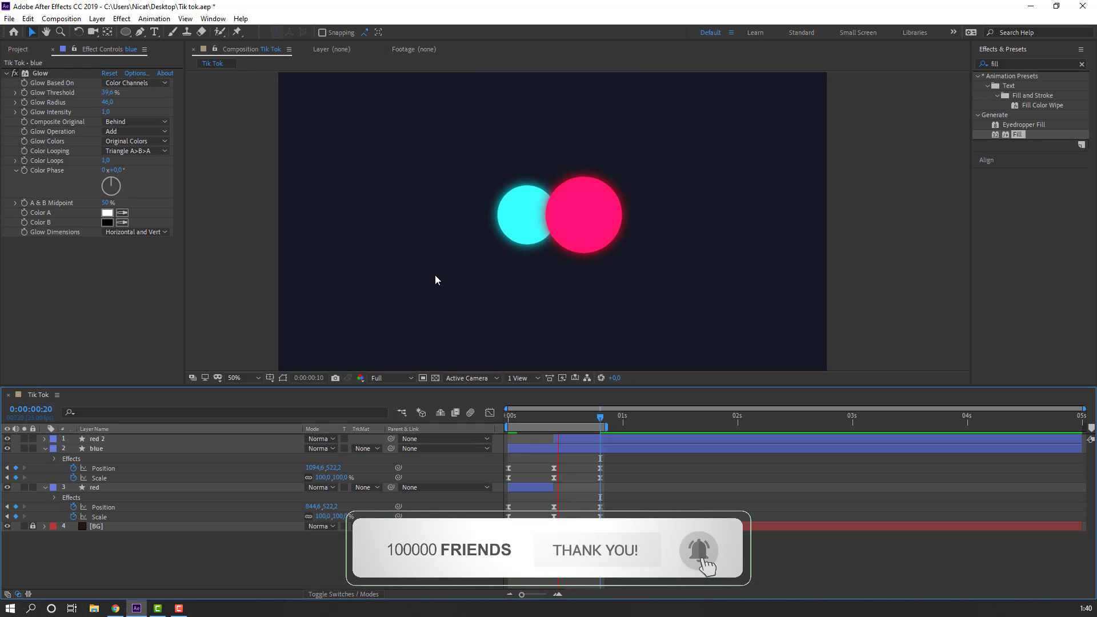